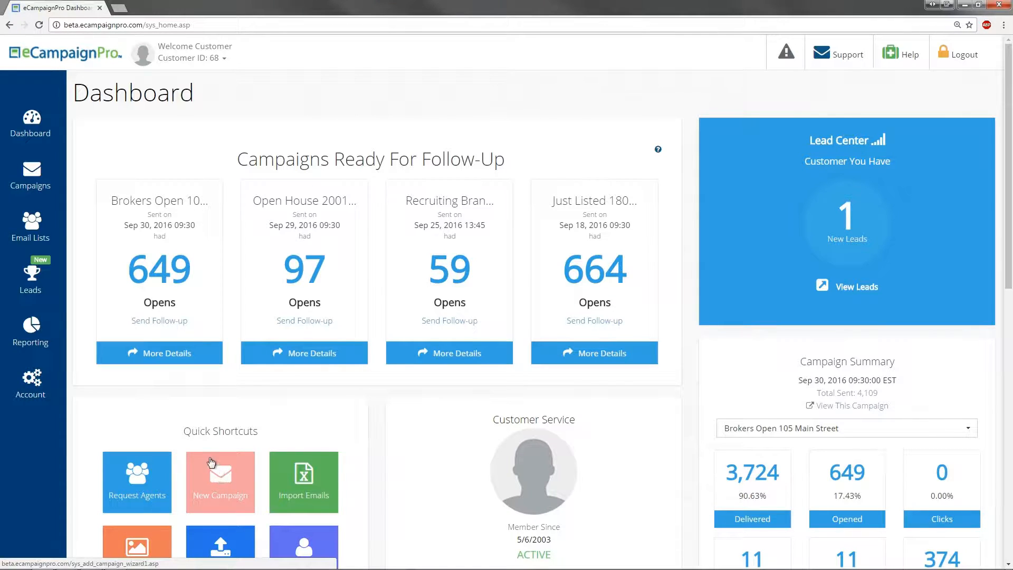
- Create a new e-mail campaign and title it "Open House"
{"action": "left_click", "coordinate": [30, 178]}
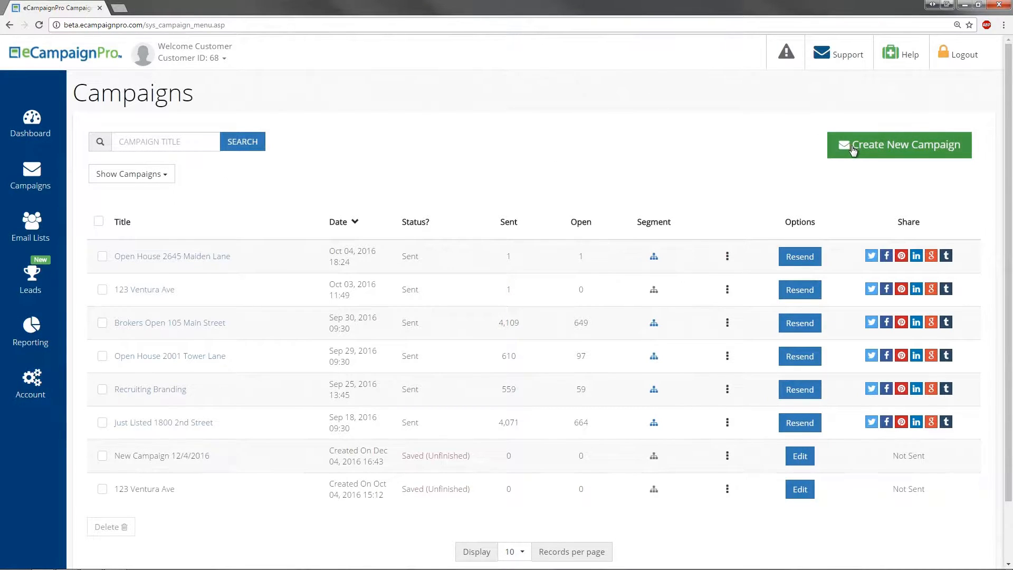
{"action": "left_click", "coordinate": [851, 148]}
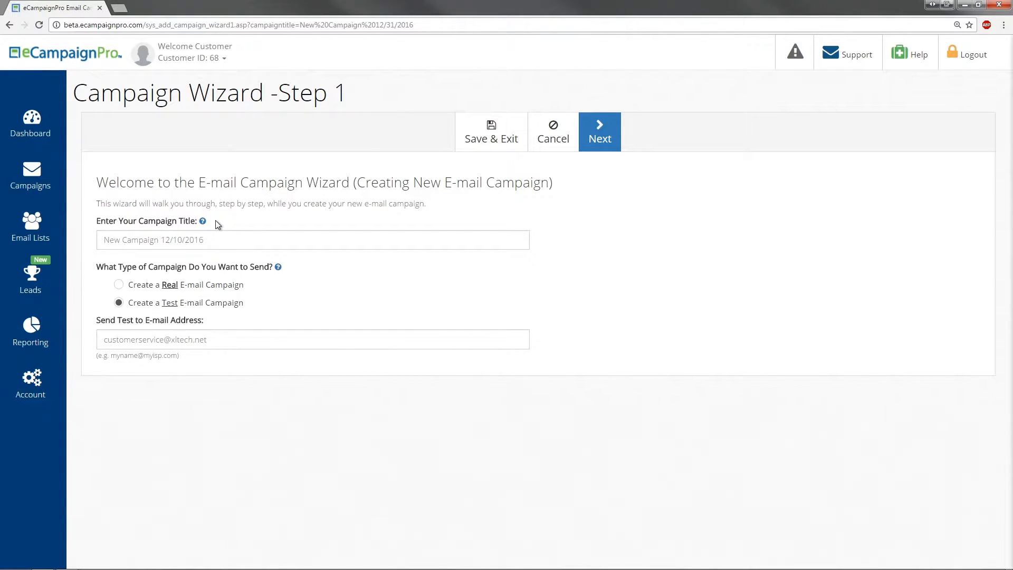
{"action": "left_click", "coordinate": [216, 235]}
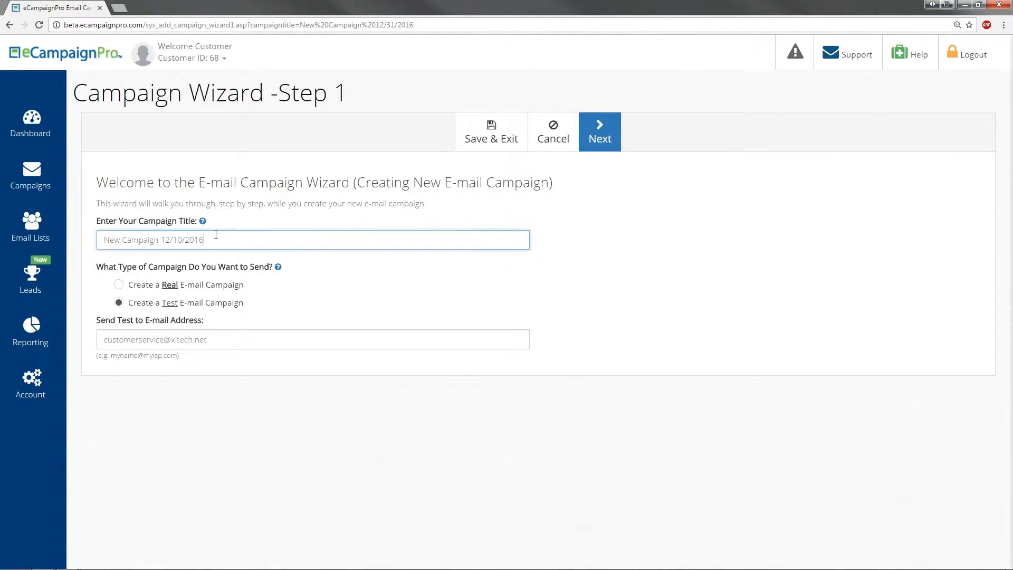
{"action": "key", "text": "ctrl+a"}
{"action": "type", "text": "Open "}
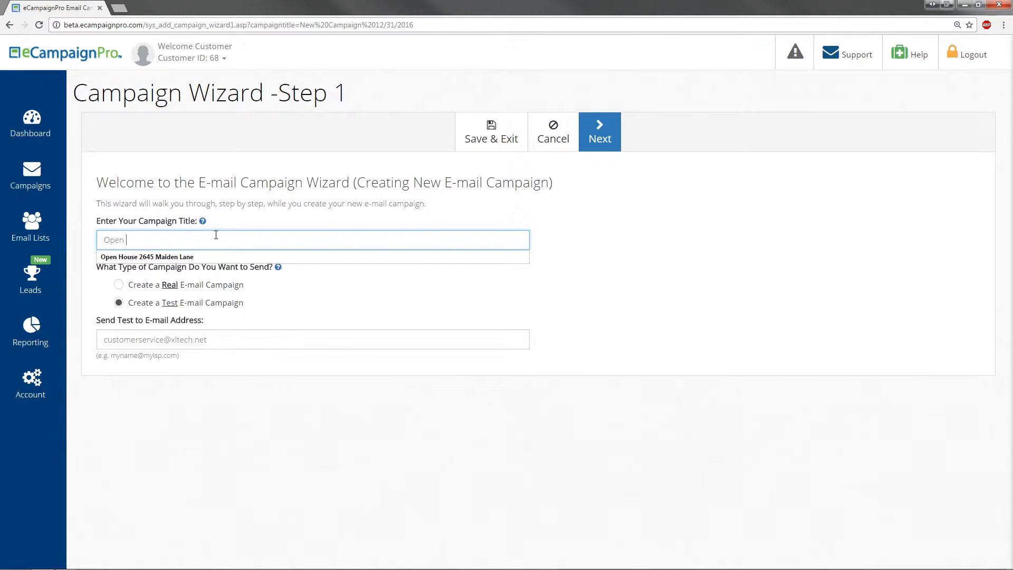
{"action": "type", "text": "House"}
{"action": "left_click", "coordinate": [220, 223]}
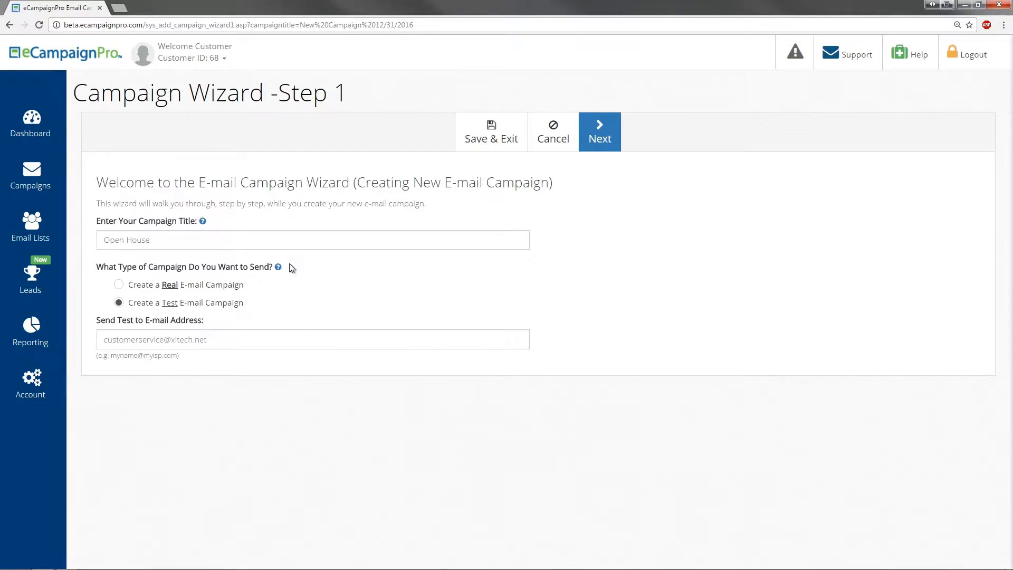
- Make it a real e-mail campaign and choose the "Agents - FL - Sarasota - 2016.10.24" category as its recipients
{"action": "left_click", "coordinate": [119, 303]}
{"action": "left_click", "coordinate": [119, 285]}
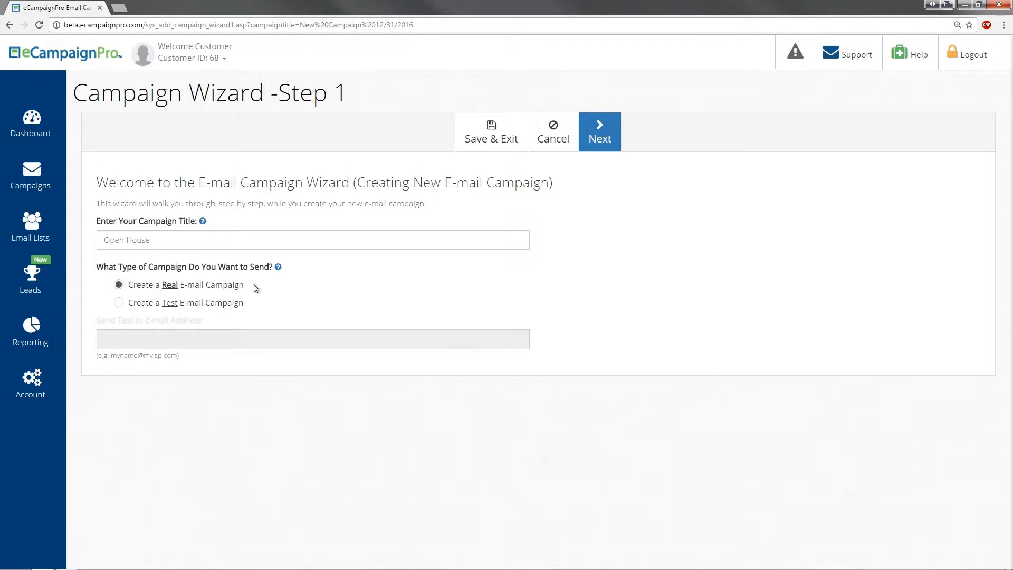
{"action": "left_click", "coordinate": [599, 125]}
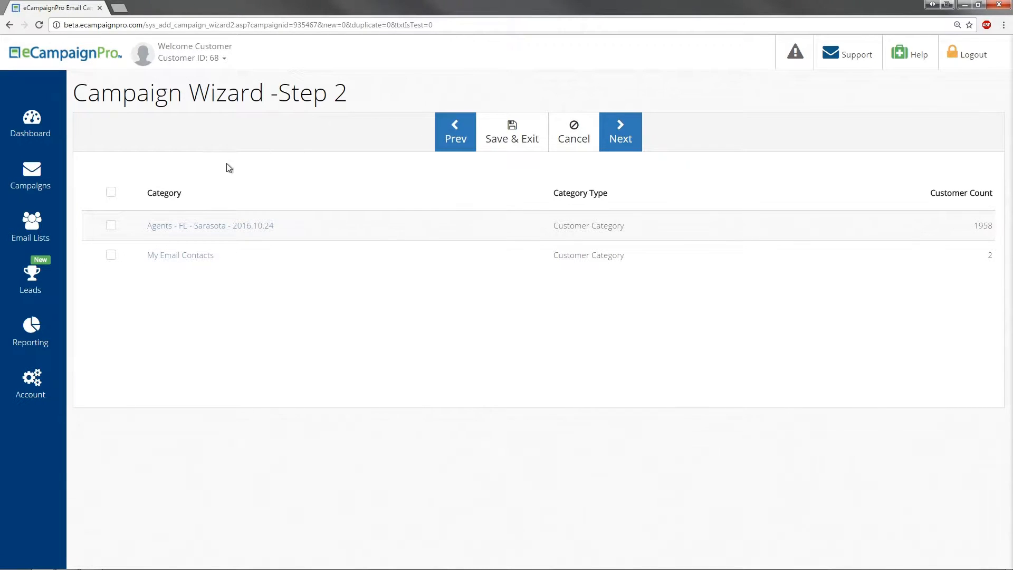
{"action": "left_click", "coordinate": [111, 226]}
{"action": "left_click", "coordinate": [627, 132]}
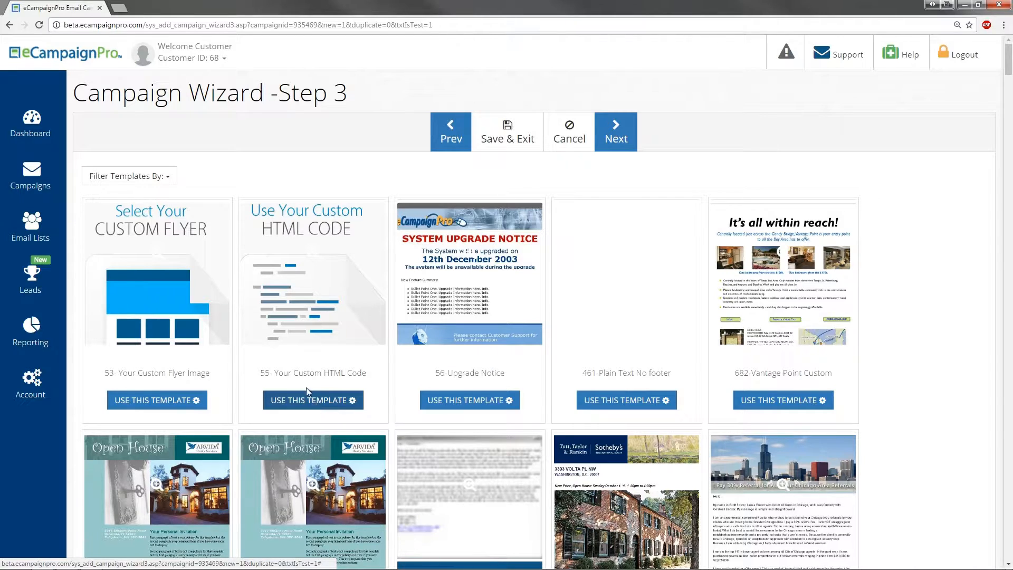
- Filter the templates to Custom Templates and use the "2858-01-Multiple Property 1" template for the campaign
{"action": "left_click", "coordinate": [170, 177]}
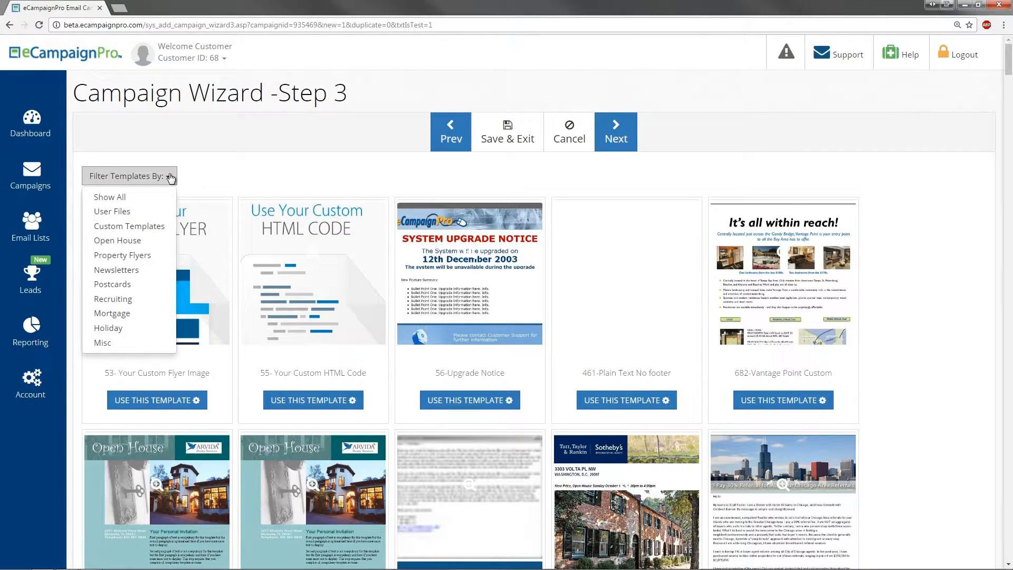
{"action": "left_click", "coordinate": [166, 231]}
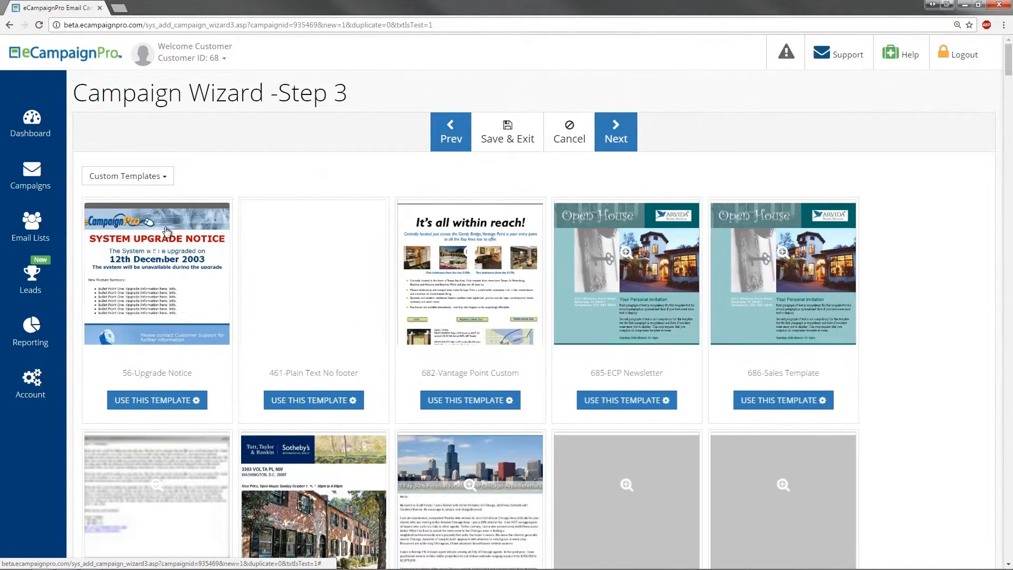
{"action": "mouse_move", "coordinate": [166, 231]}
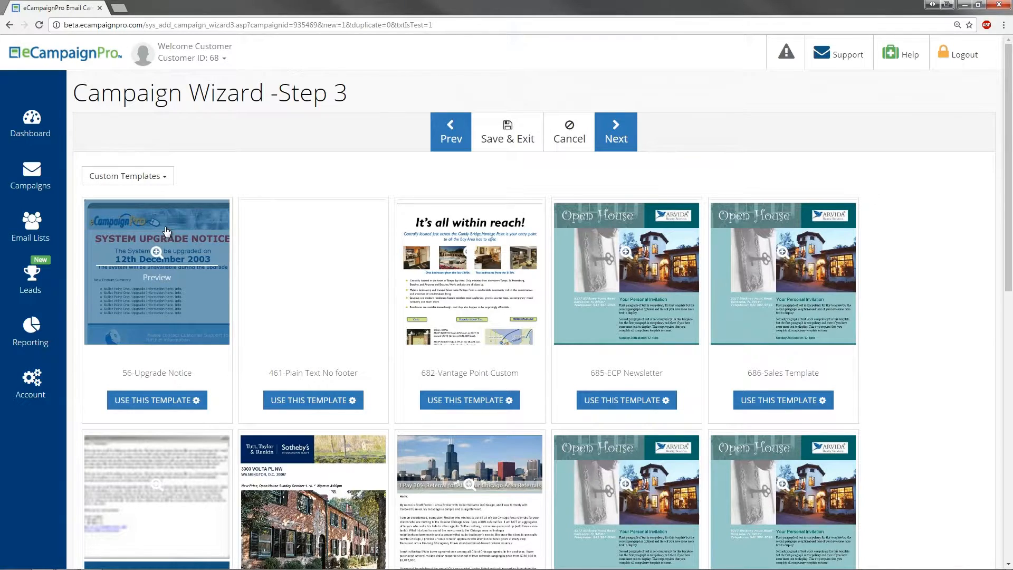
{"action": "scroll", "coordinate": [167, 231], "scroll_direction": "down", "scroll_amount": 8}
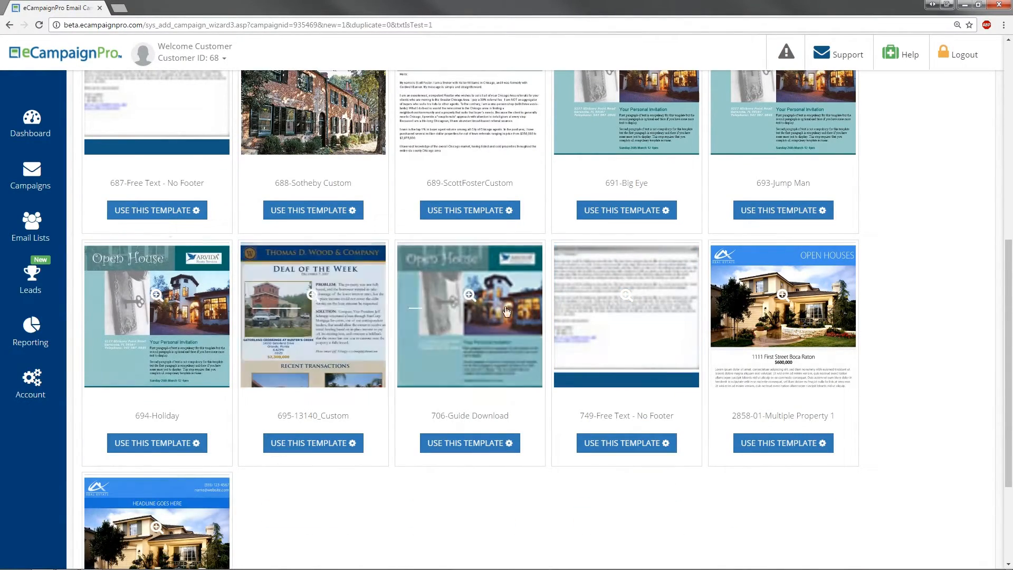
{"action": "left_click", "coordinate": [786, 443]}
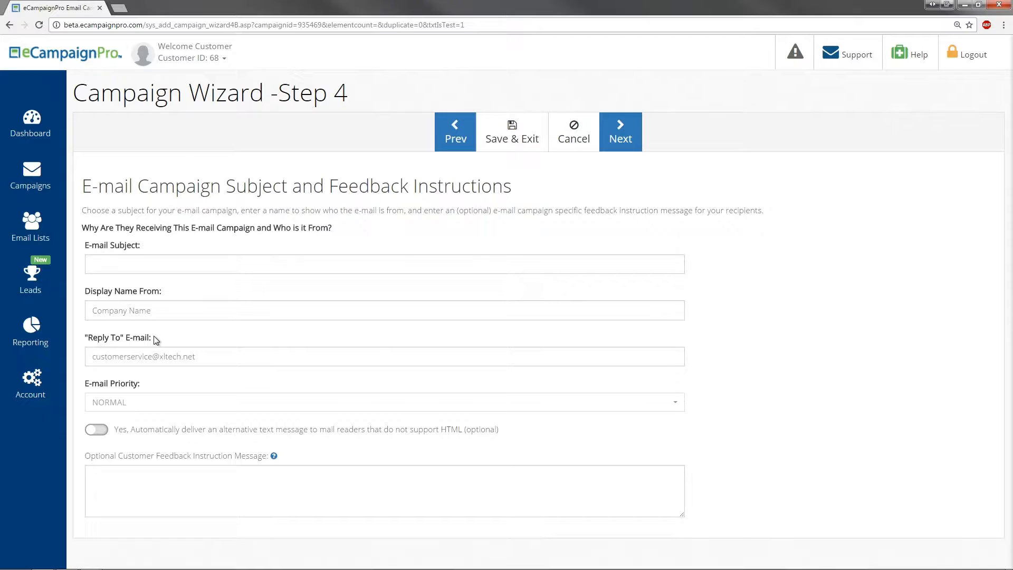
- Set the e-mail subject to "Open House This Sunday 11-2" and enable the alternative text message for non-HTML readers
{"action": "left_click", "coordinate": [109, 266]}
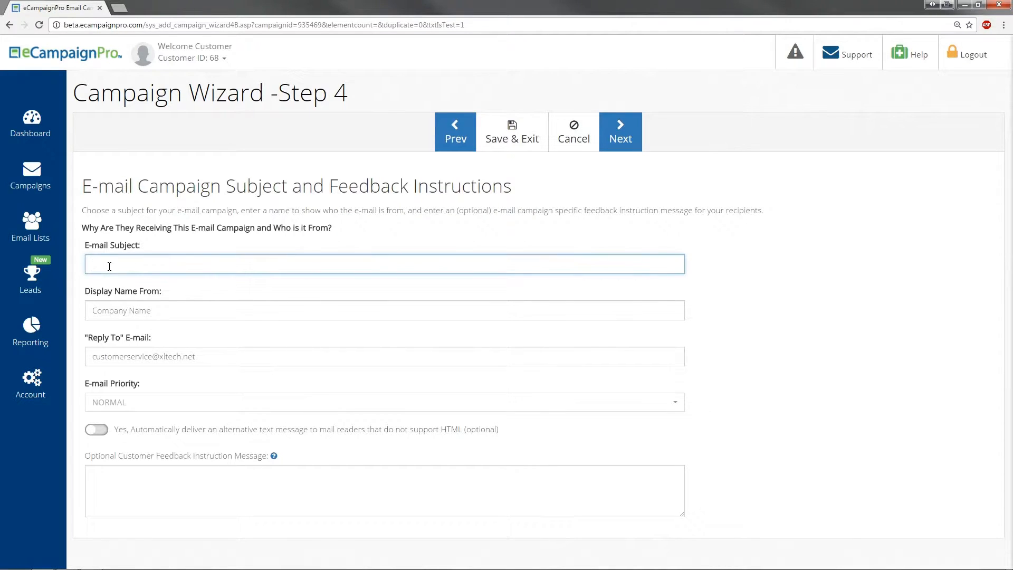
{"action": "type", "text": "Open House This Sunday 11-2"}
{"action": "left_click", "coordinate": [97, 429]}
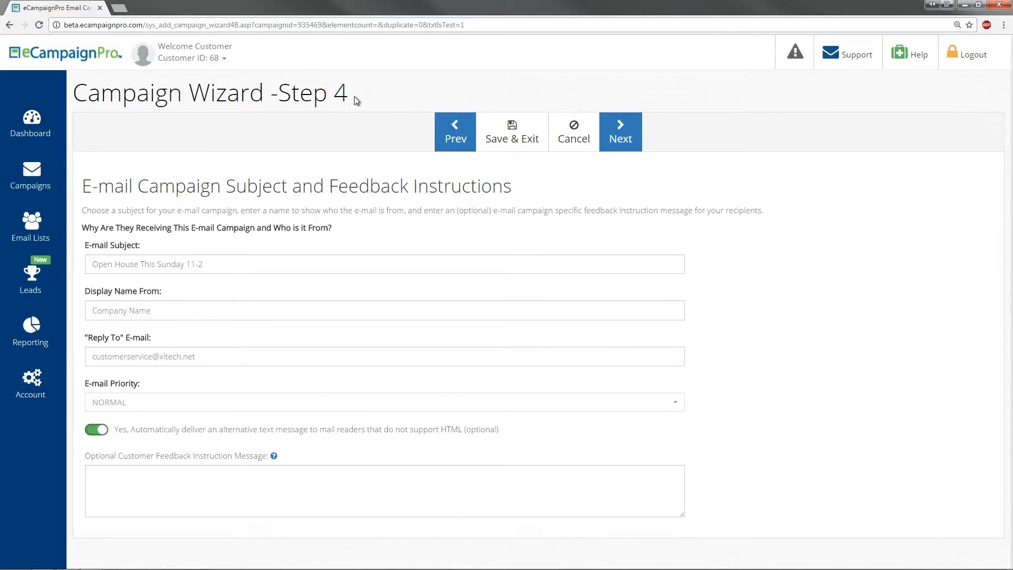
{"action": "left_click", "coordinate": [620, 138]}
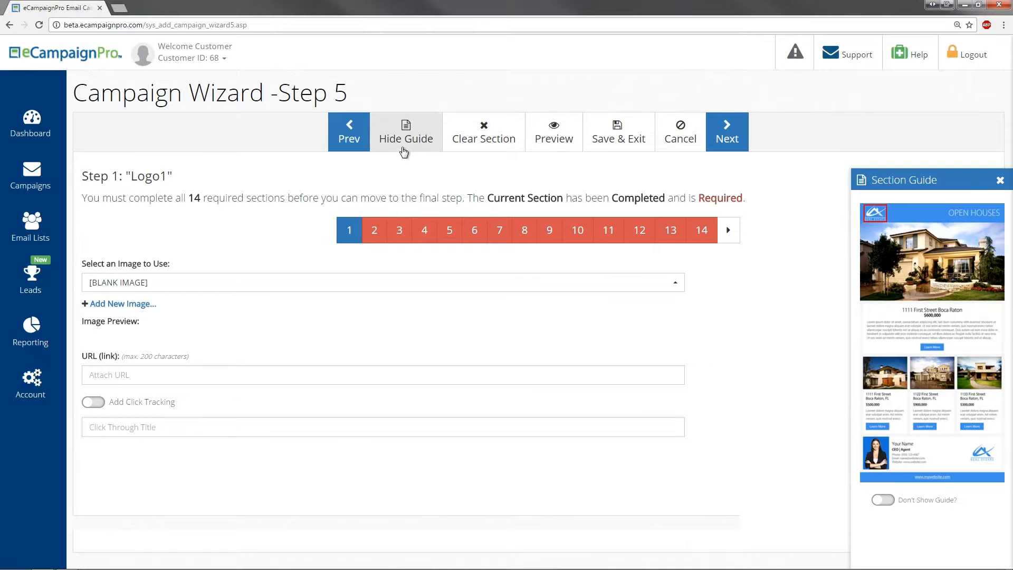
- Upload the logo1 file as a logo image for the Logo1 section
{"action": "left_click", "coordinate": [404, 150]}
{"action": "left_click", "coordinate": [403, 151]}
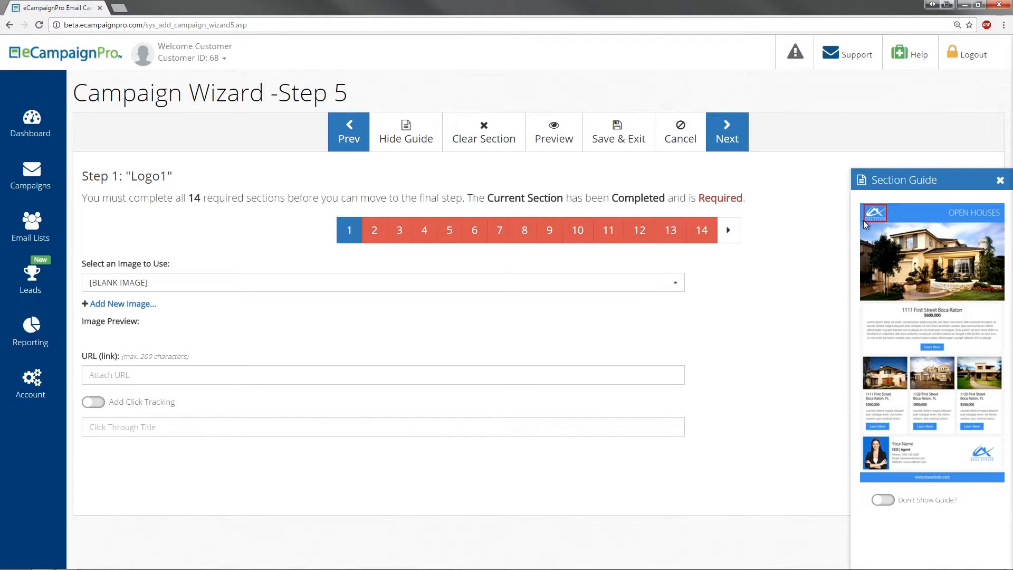
{"action": "left_click", "coordinate": [117, 304]}
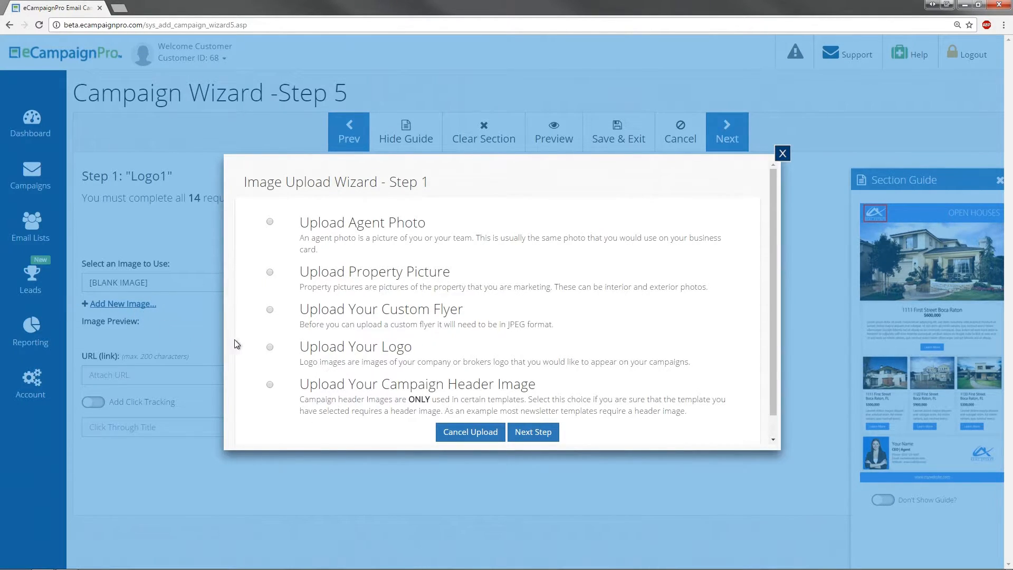
{"action": "left_click", "coordinate": [270, 347]}
{"action": "left_click", "coordinate": [536, 434]}
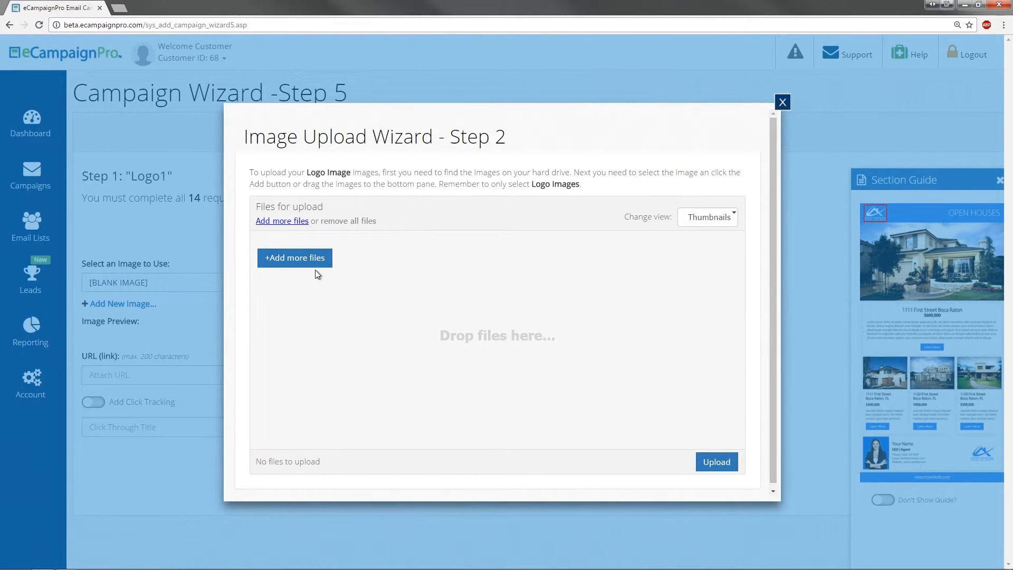
{"action": "left_click", "coordinate": [296, 258]}
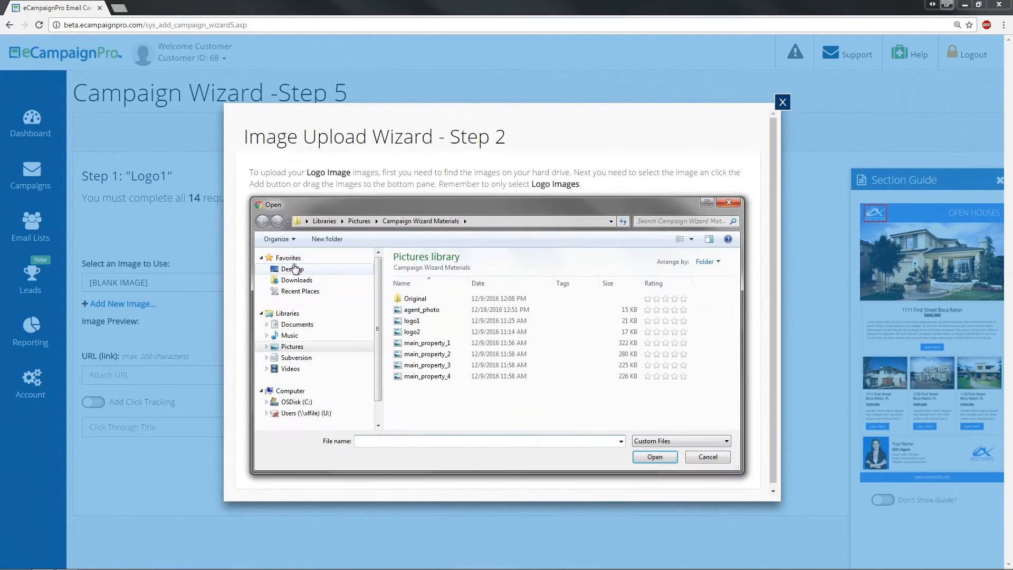
{"action": "left_click", "coordinate": [431, 321]}
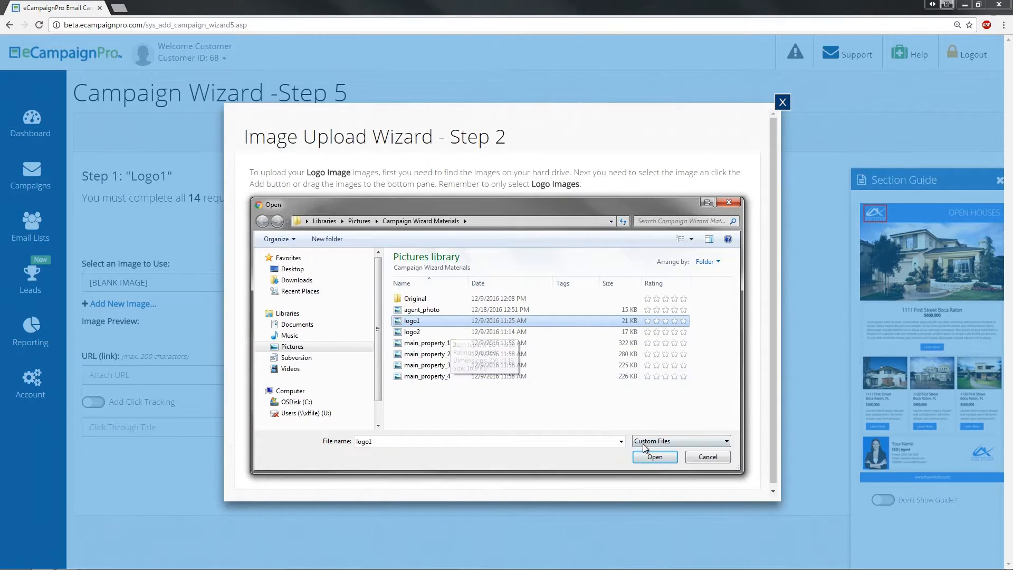
{"action": "left_click", "coordinate": [654, 456]}
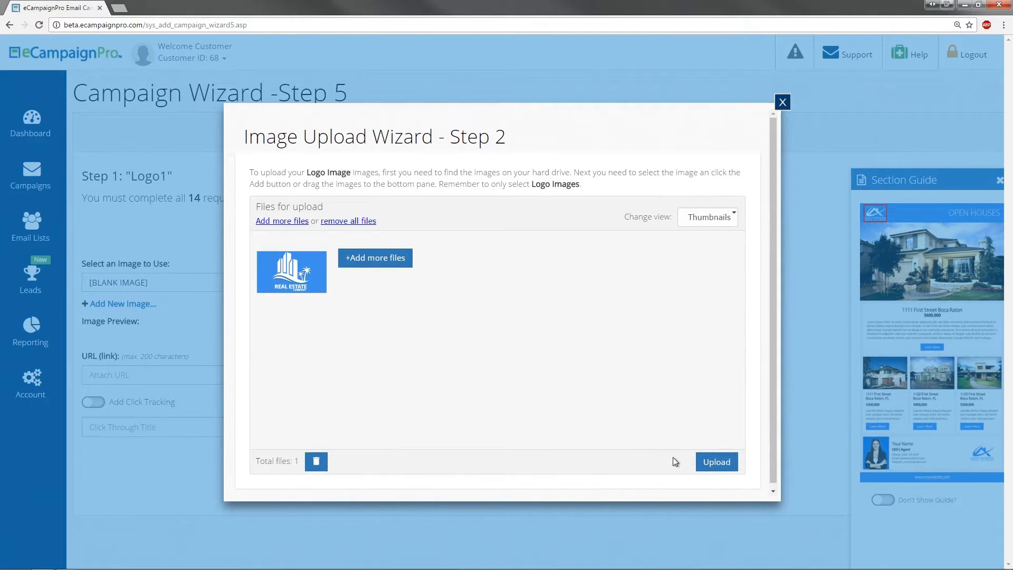
{"action": "left_click", "coordinate": [715, 462]}
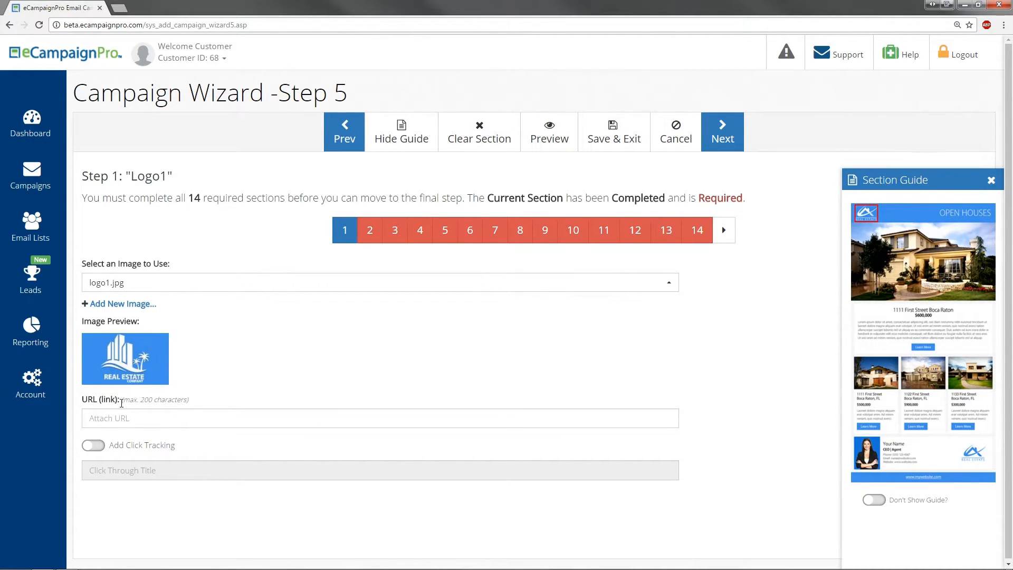
{"action": "left_click", "coordinate": [117, 416]}
{"action": "type", "text": "http://www.mywebsite.com"}
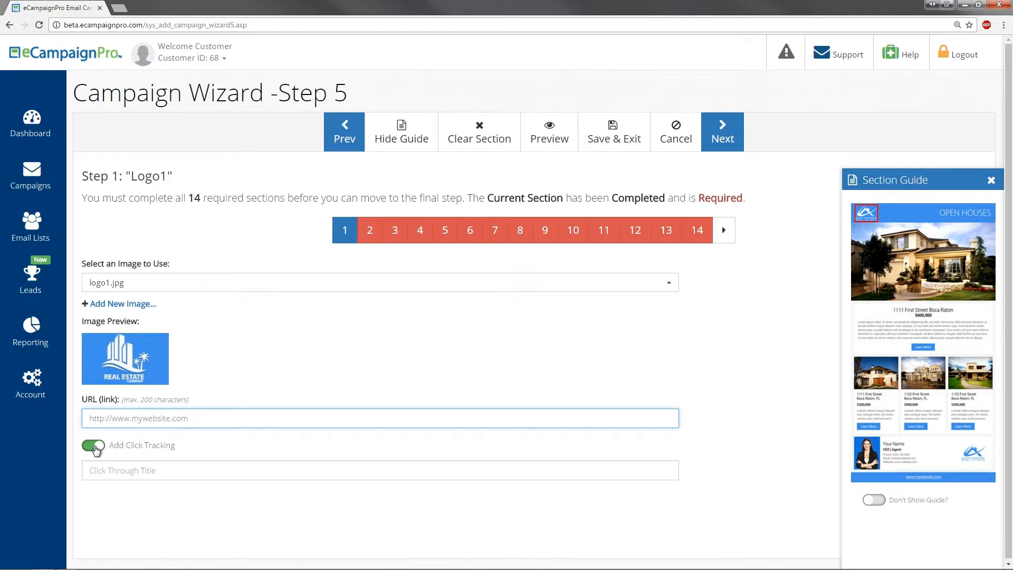
{"action": "left_click", "coordinate": [93, 446]}
{"action": "left_click", "coordinate": [94, 446]}
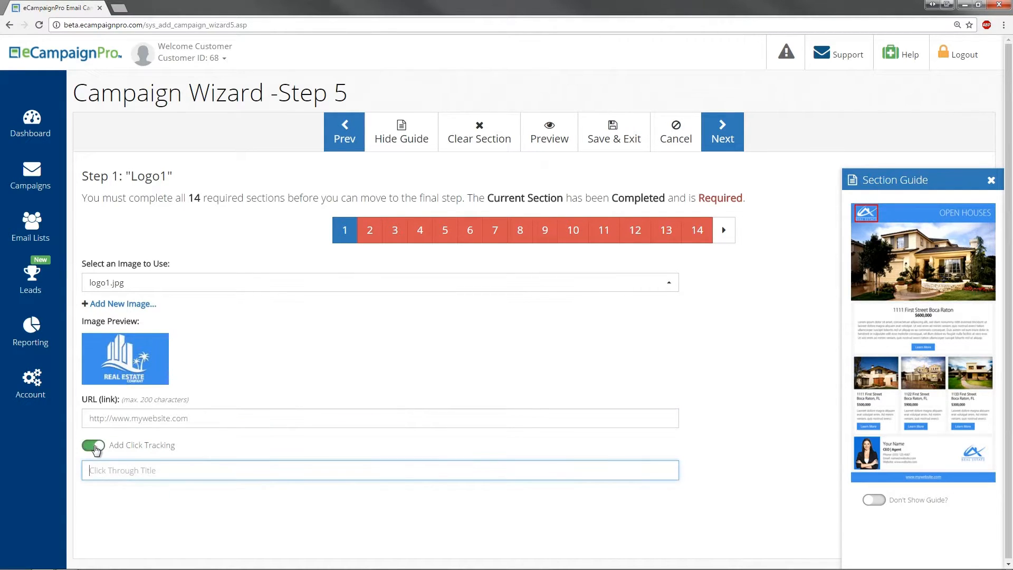
{"action": "type", "text": "My Website"}
{"action": "left_click", "coordinate": [183, 449]}
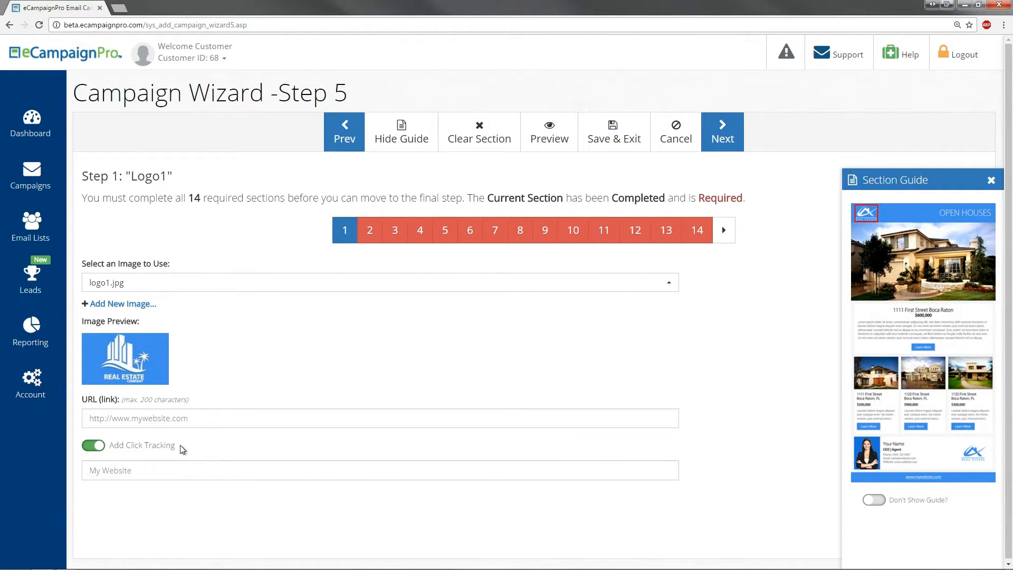
- Add a second line reading "THIS WEEKEND" below "OPEN HOUSES" in the Header Copy section
{"action": "left_click", "coordinate": [378, 241]}
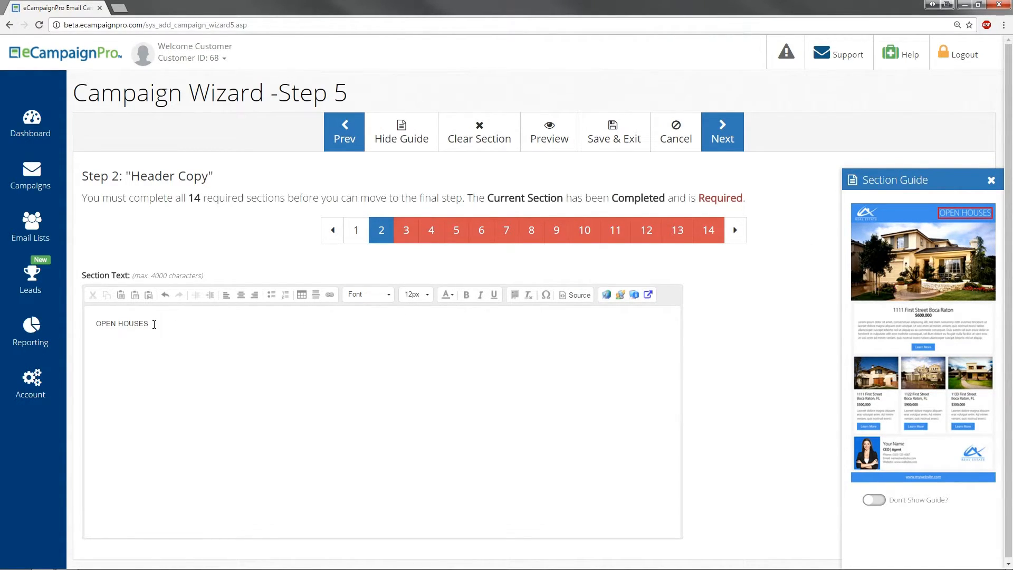
{"action": "key", "text": "Caps_Lock"}
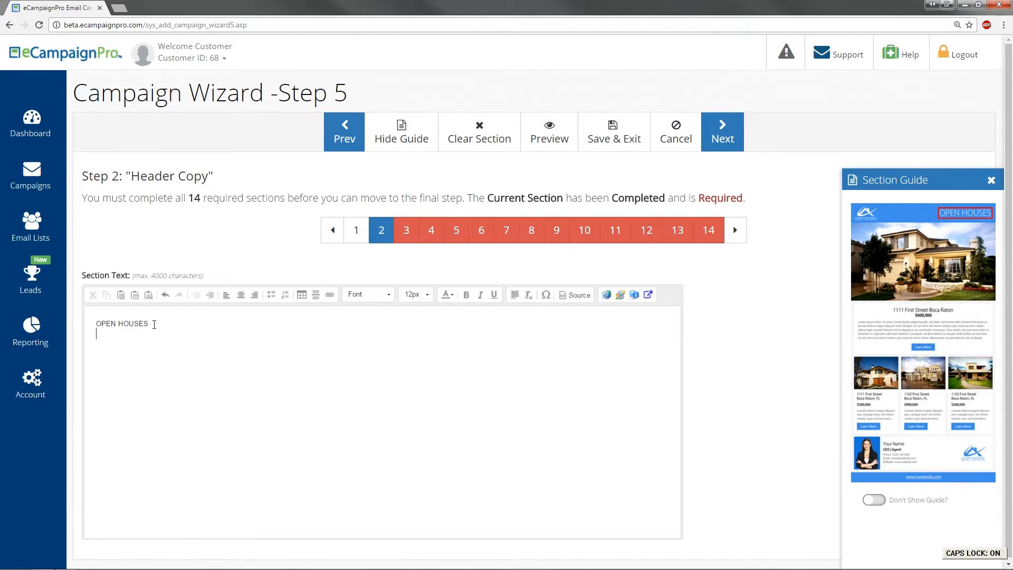
{"action": "key", "text": "Return"}
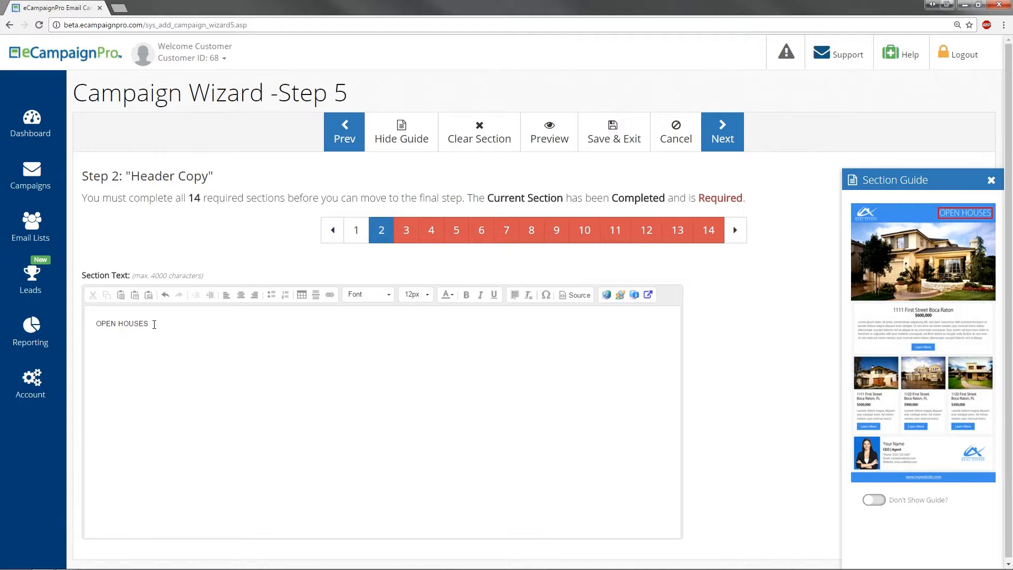
{"action": "type", "text": "THIS WEEKEND"}
- Format both lines of the header text as 14px and bold
{"action": "left_click_drag", "start_coordinate": [151, 336], "coordinate": [90, 321]}
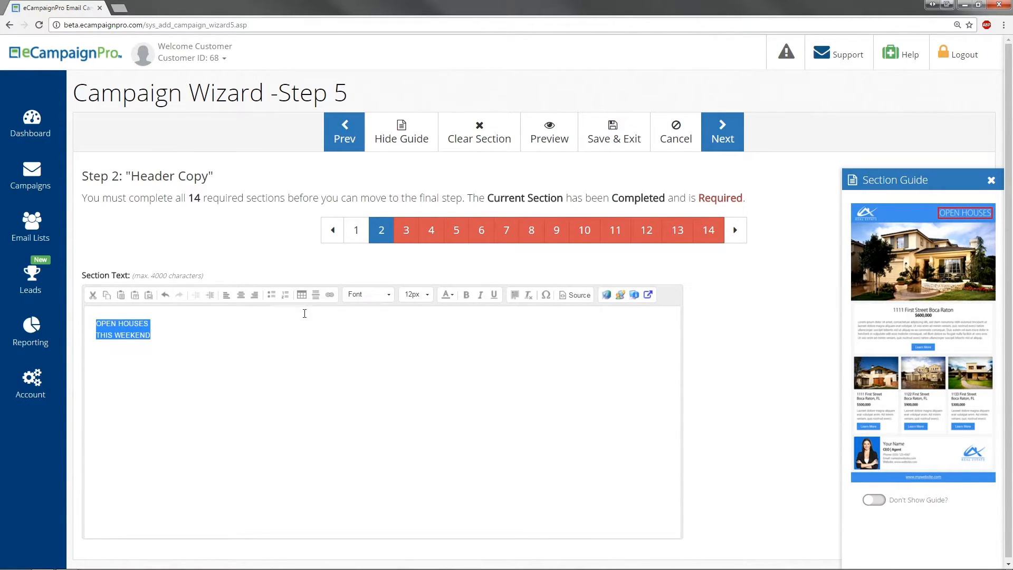
{"action": "left_click", "coordinate": [425, 295]}
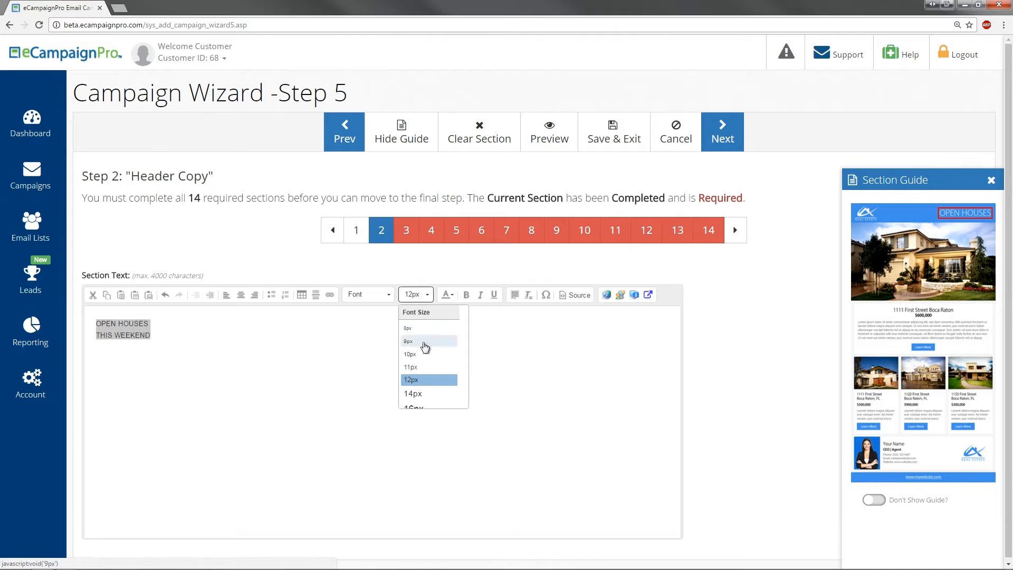
{"action": "left_click", "coordinate": [422, 391]}
{"action": "left_click", "coordinate": [452, 295]}
{"action": "left_click", "coordinate": [452, 296]}
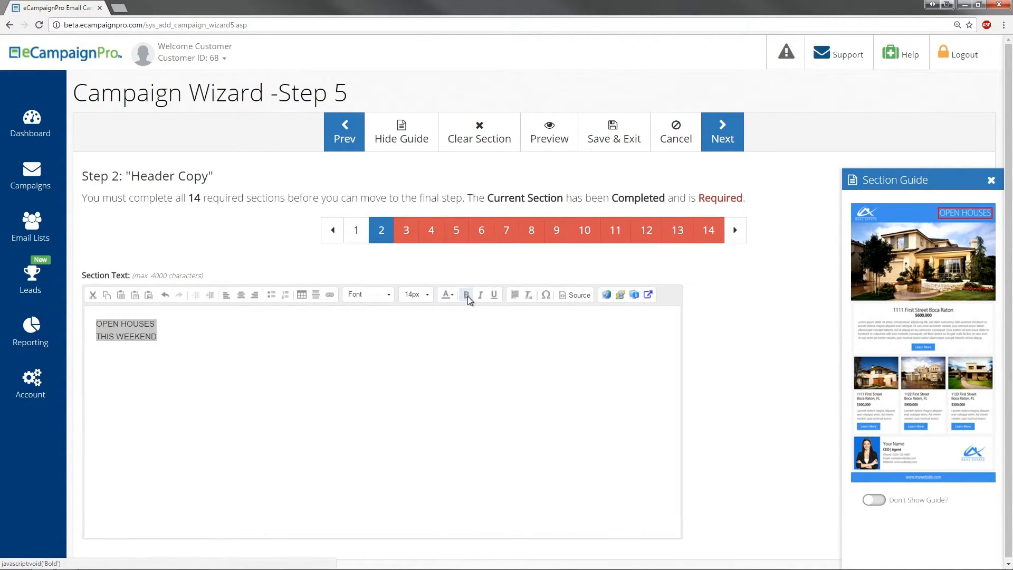
{"action": "left_click", "coordinate": [466, 295]}
{"action": "left_click", "coordinate": [479, 295]}
{"action": "left_click", "coordinate": [478, 296]}
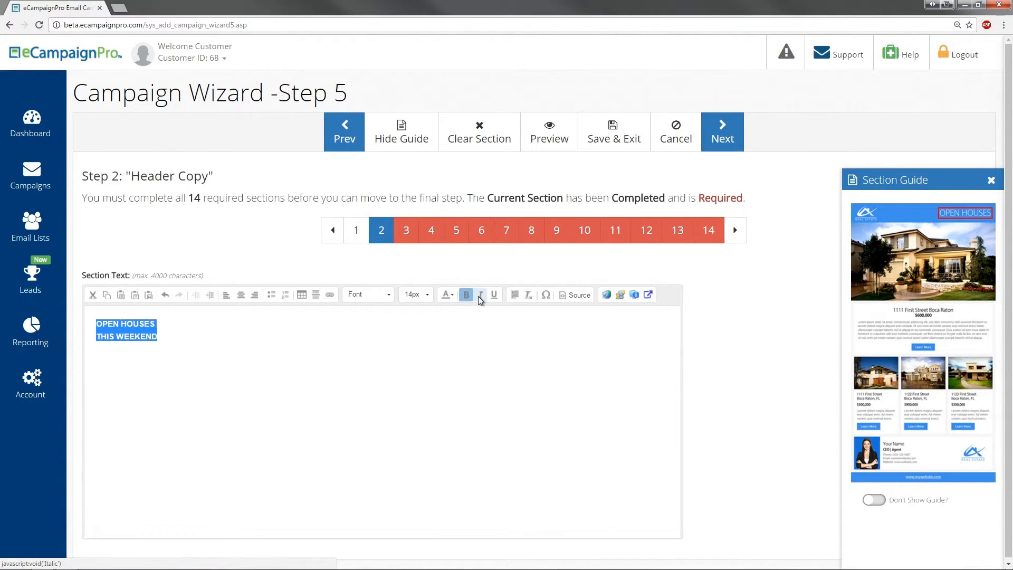
- Upload the main_property_1 file as a property picture for the Main Image section
{"action": "left_click", "coordinate": [407, 232]}
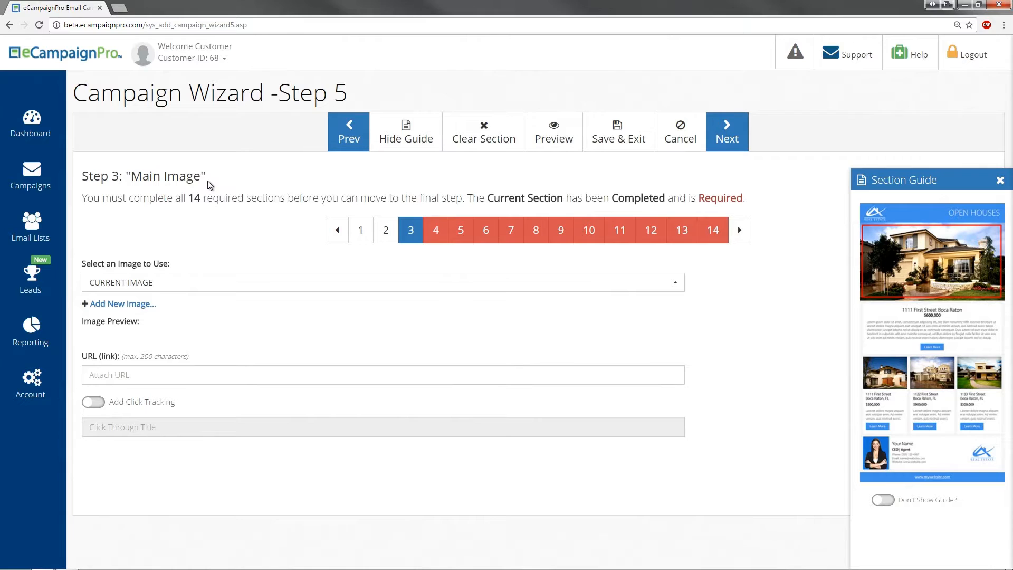
{"action": "left_click", "coordinate": [117, 305]}
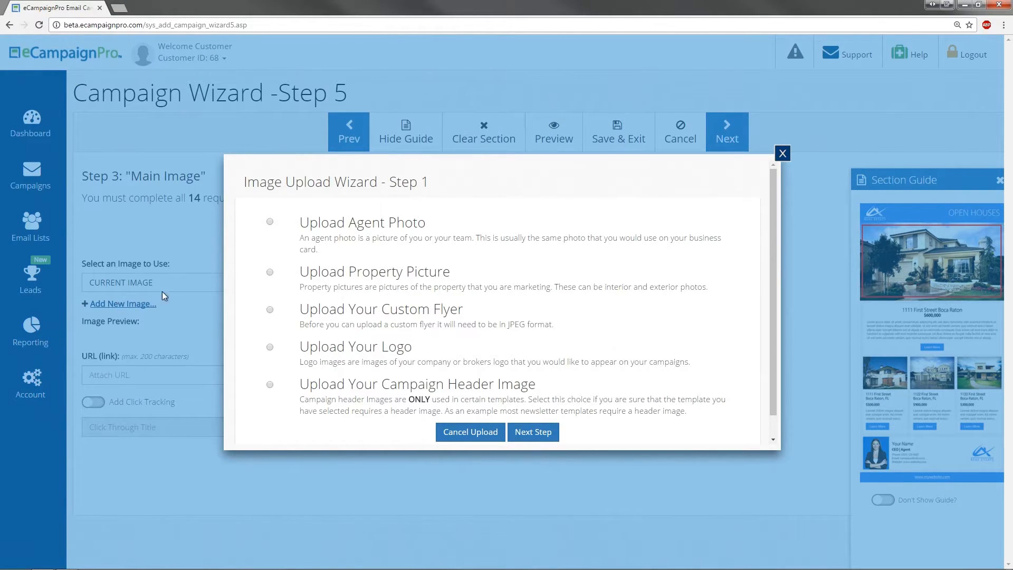
{"action": "left_click", "coordinate": [270, 272]}
{"action": "left_click", "coordinate": [527, 434]}
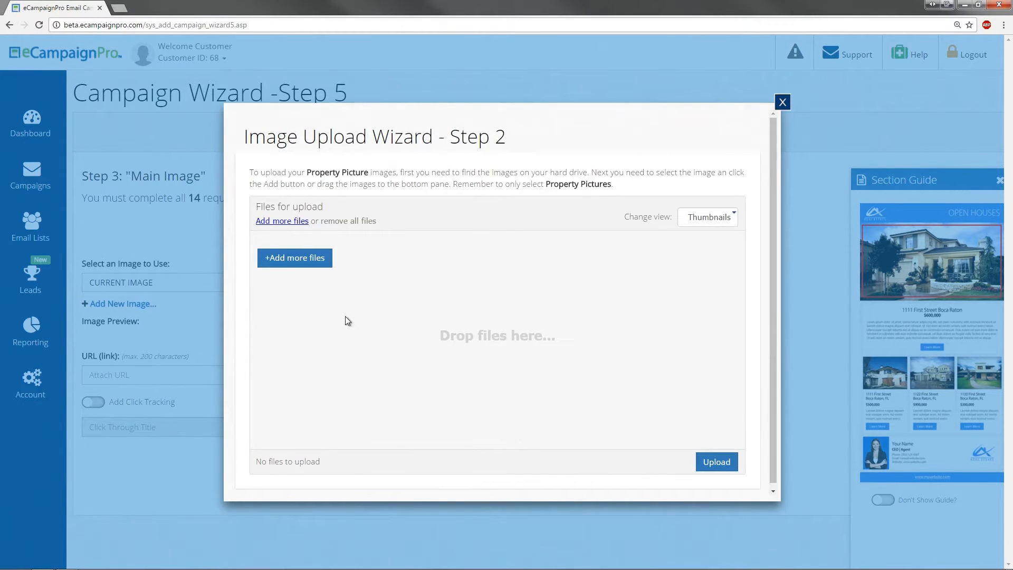
{"action": "left_click", "coordinate": [297, 267]}
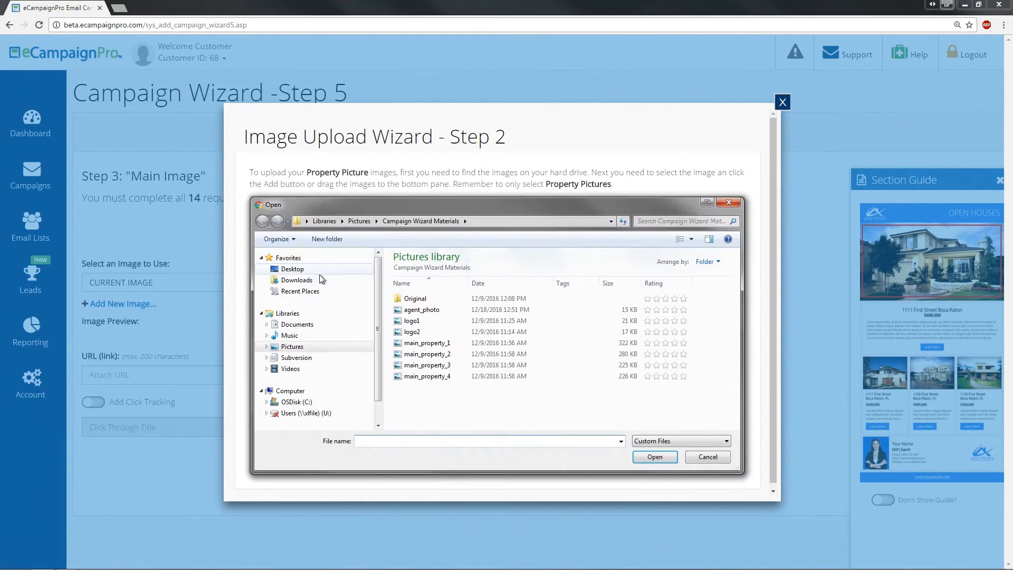
{"action": "left_click", "coordinate": [427, 343]}
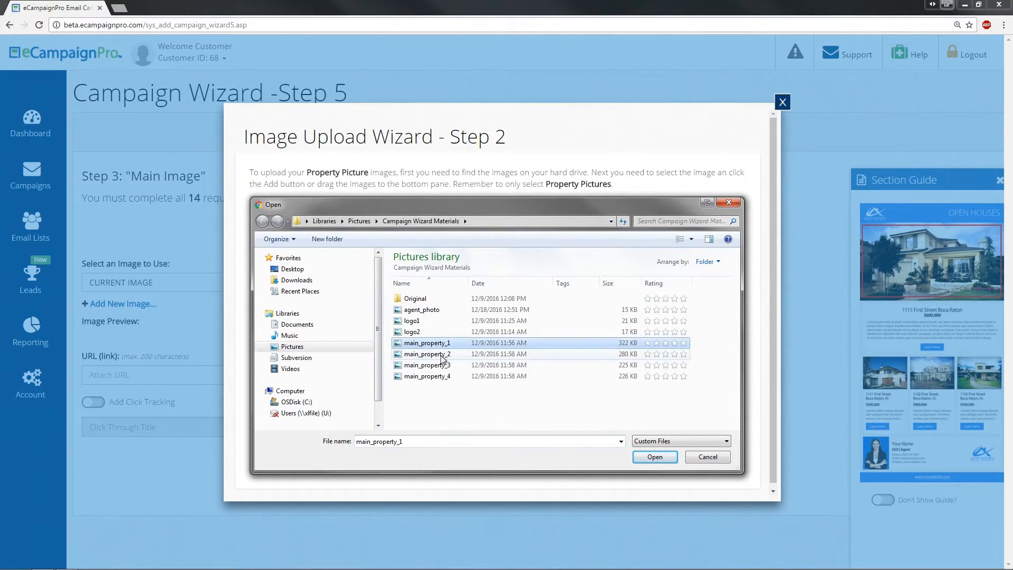
{"action": "left_click", "coordinate": [652, 458]}
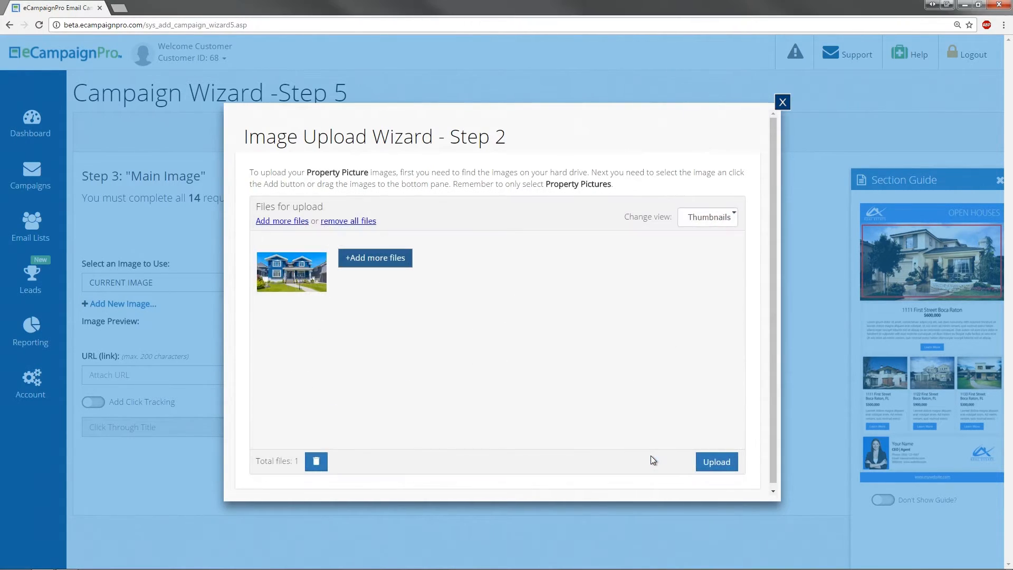
{"action": "left_click", "coordinate": [706, 465]}
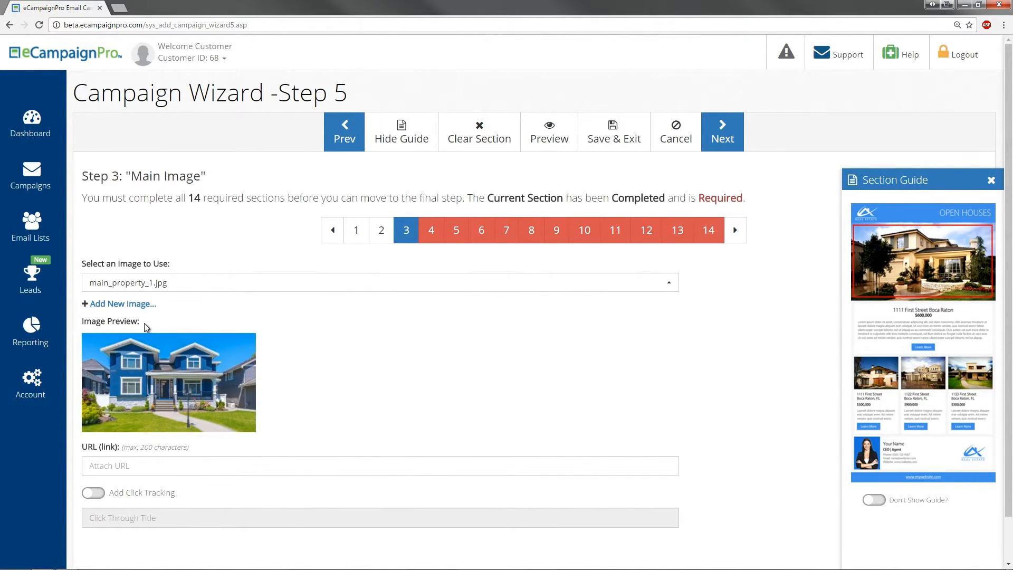
{"action": "scroll", "coordinate": [144, 323], "scroll_direction": "down", "scroll_amount": 1}
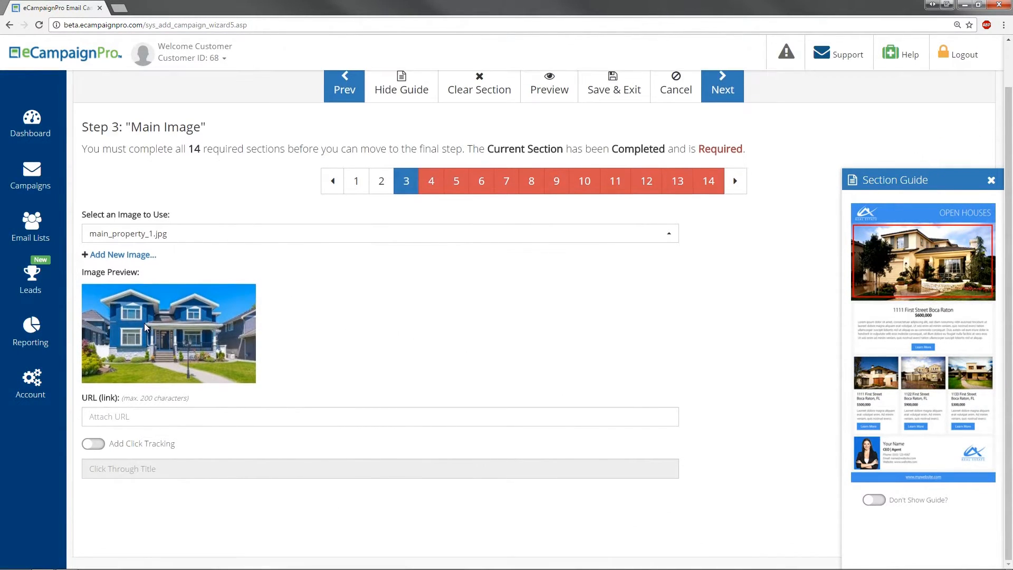
{"action": "left_click", "coordinate": [144, 415]}
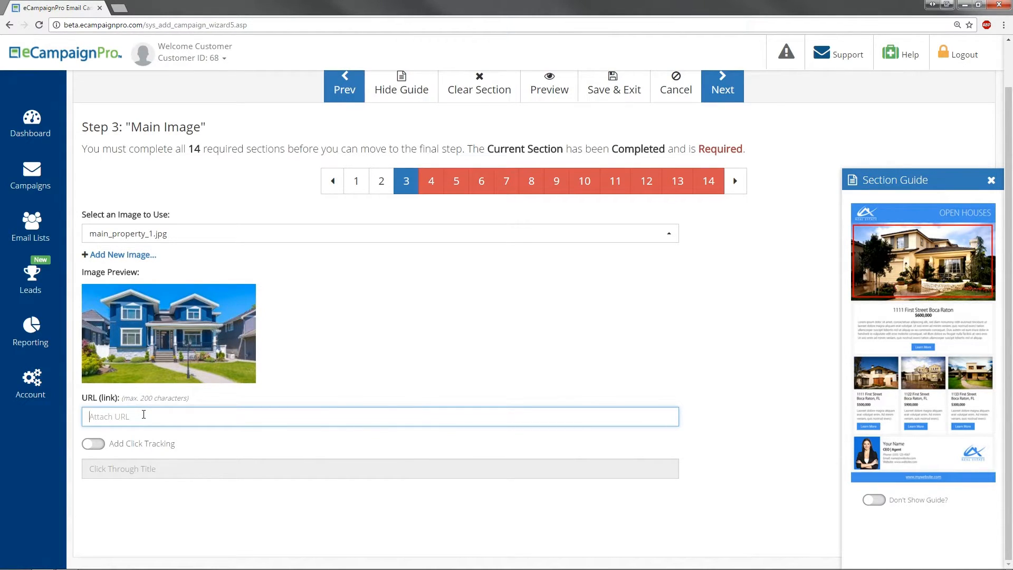
{"action": "type", "text": "http://www.myvirtualtour.com"}
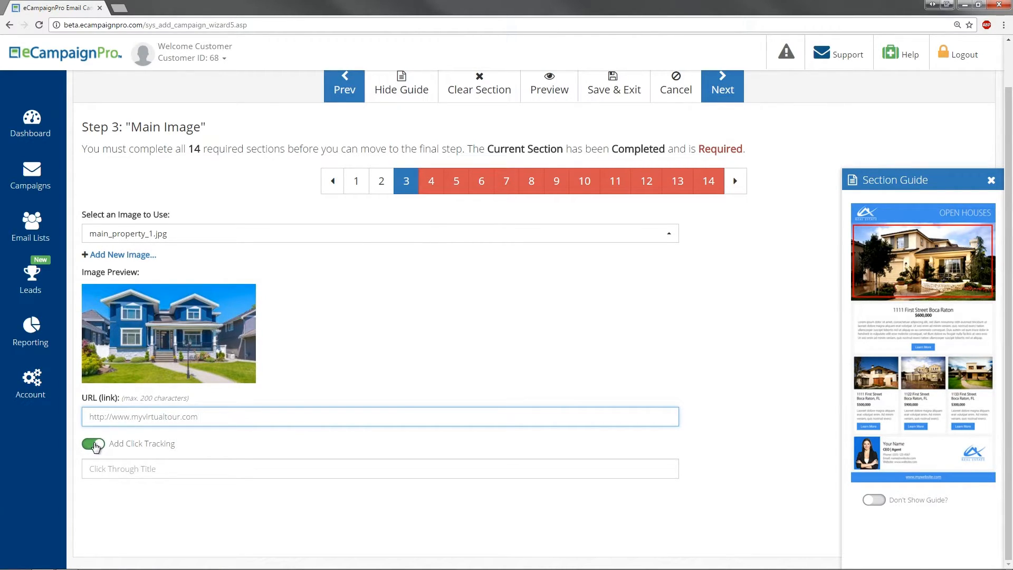
{"action": "left_click", "coordinate": [99, 470]}
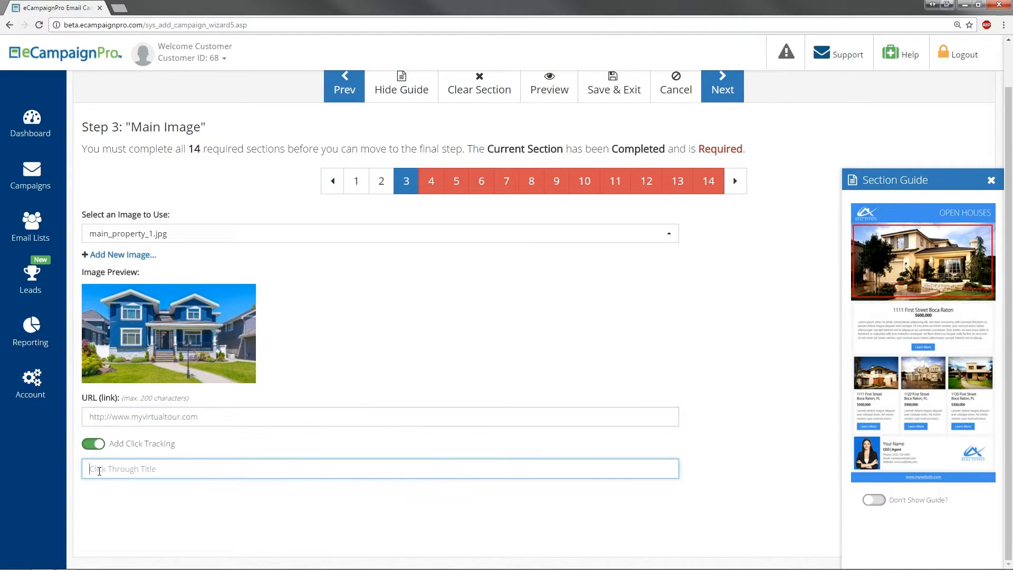
{"action": "type", "text": "Virtual Tour"}
{"action": "left_click", "coordinate": [264, 327]}
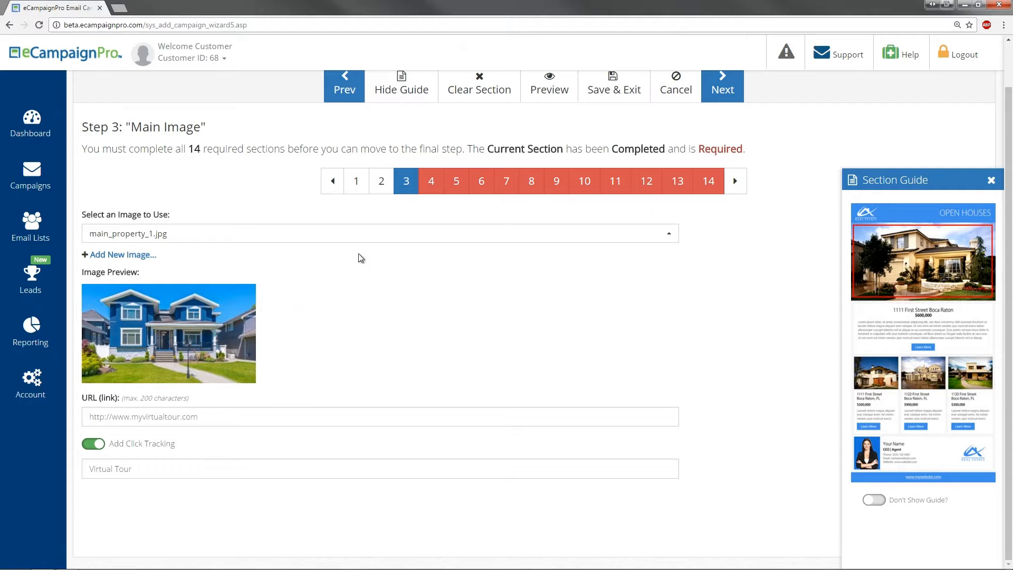
- Replace the placeholder address, price and paragraph in the Main Copy section with the copied property listing, pasted as plain text
{"action": "left_click", "coordinate": [432, 187]}
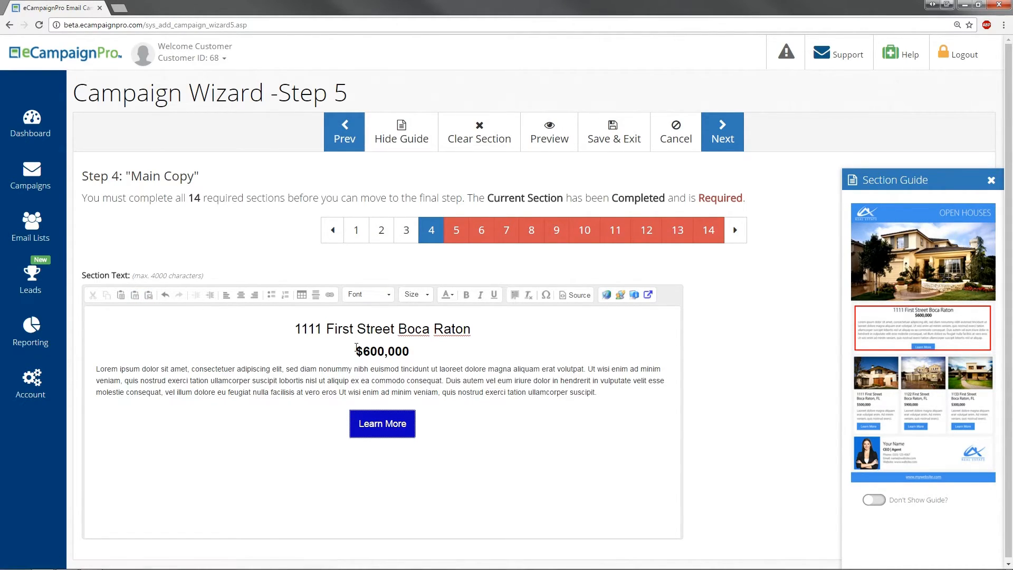
{"action": "left_click_drag", "start_coordinate": [604, 392], "coordinate": [226, 308]}
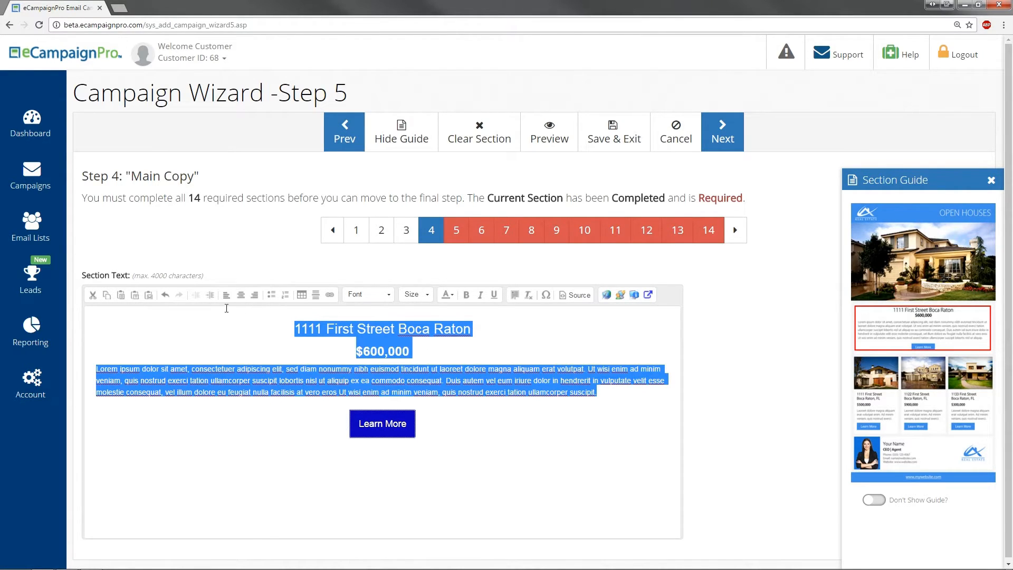
{"action": "left_click", "coordinate": [136, 300]}
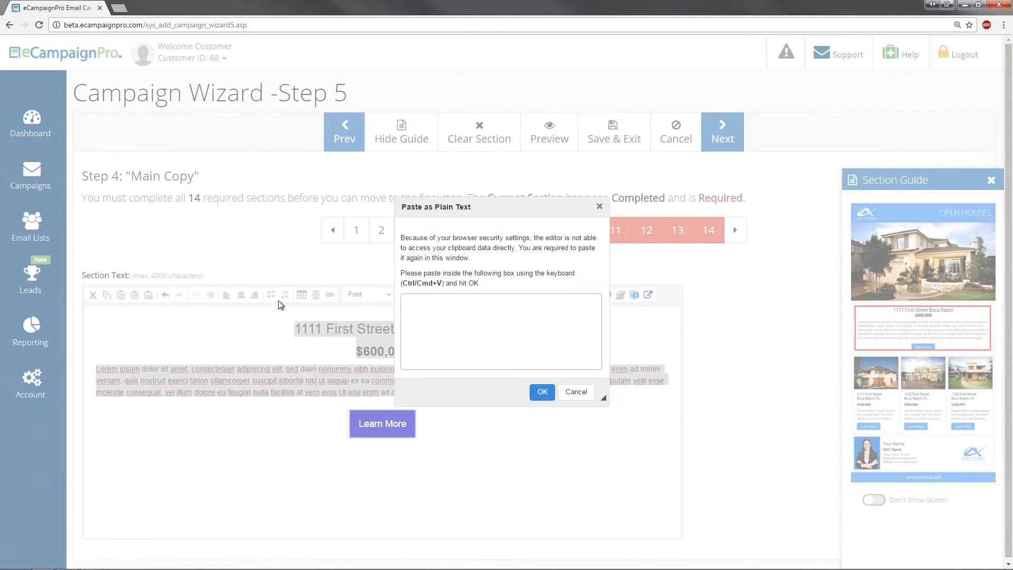
{"action": "key", "text": "ctrl+v"}
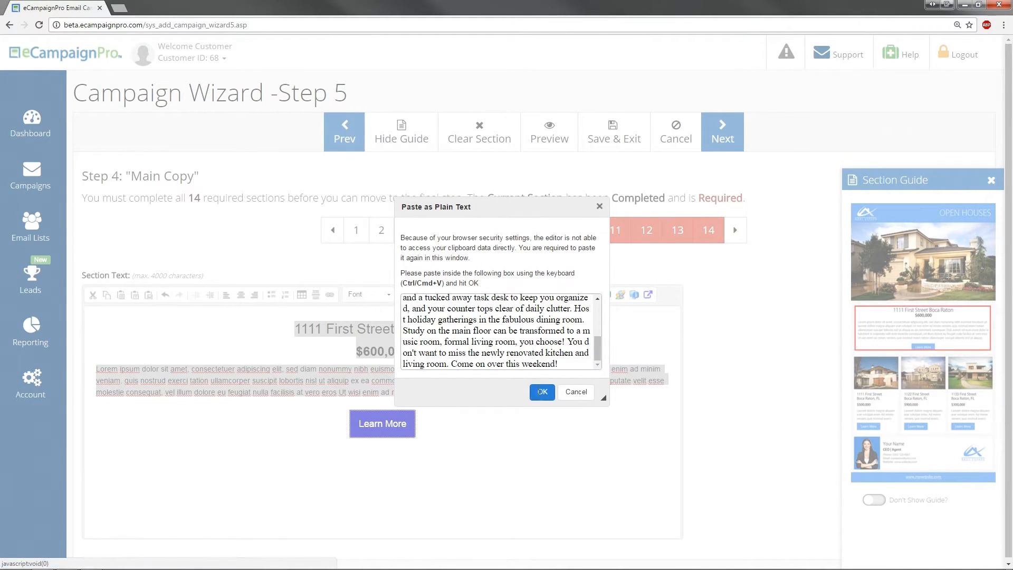
{"action": "left_click", "coordinate": [541, 392]}
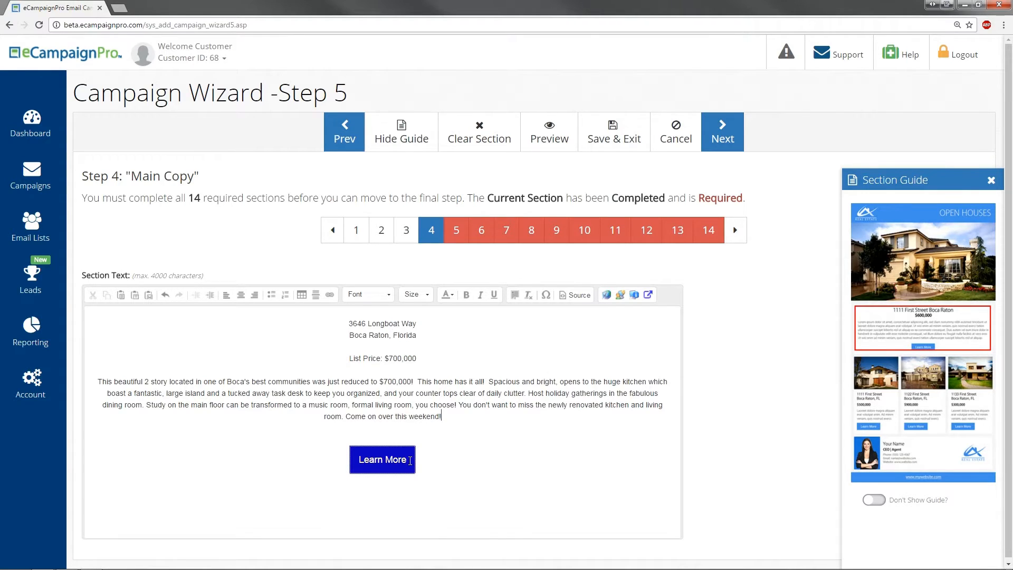
- Change the "Learn More" button text below the property description to "Click Here"
{"action": "left_click", "coordinate": [410, 461]}
{"action": "left_click_drag", "start_coordinate": [409, 460], "coordinate": [360, 459]}
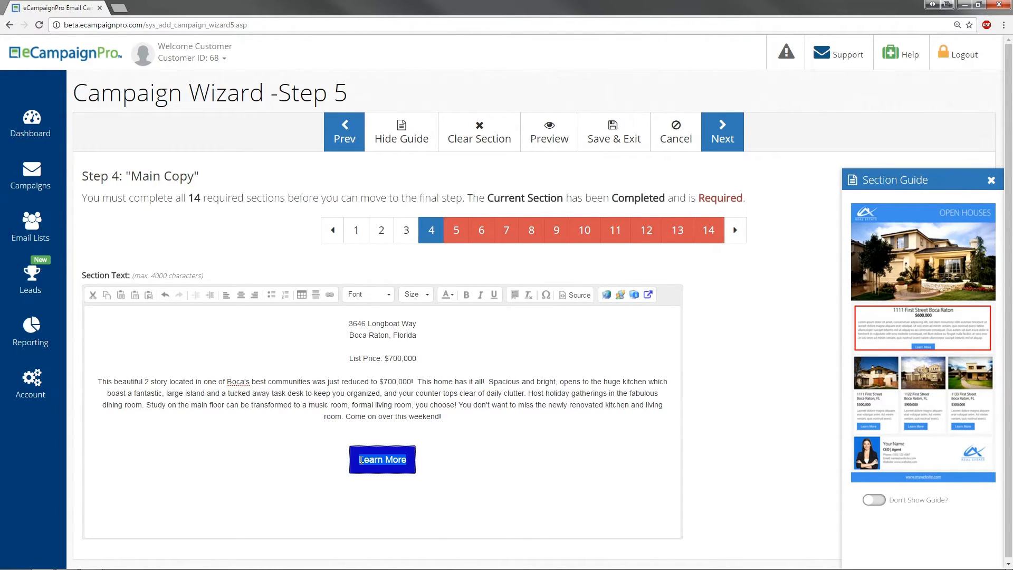
{"action": "type", "text": "Click Here"}
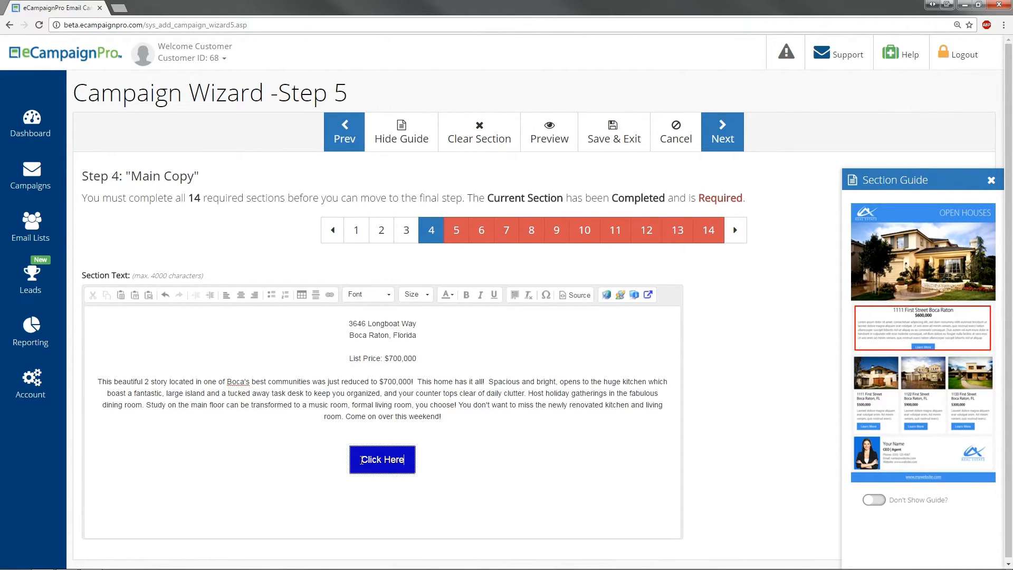
{"action": "left_click_drag", "start_coordinate": [360, 460], "coordinate": [410, 460]}
{"action": "left_click", "coordinate": [328, 296]}
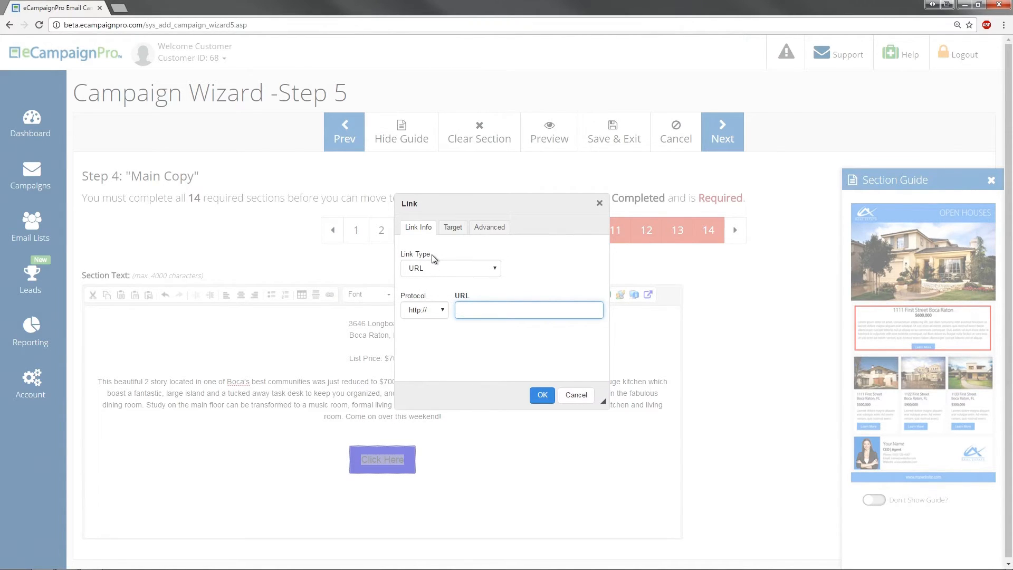
{"action": "left_click", "coordinate": [492, 270]}
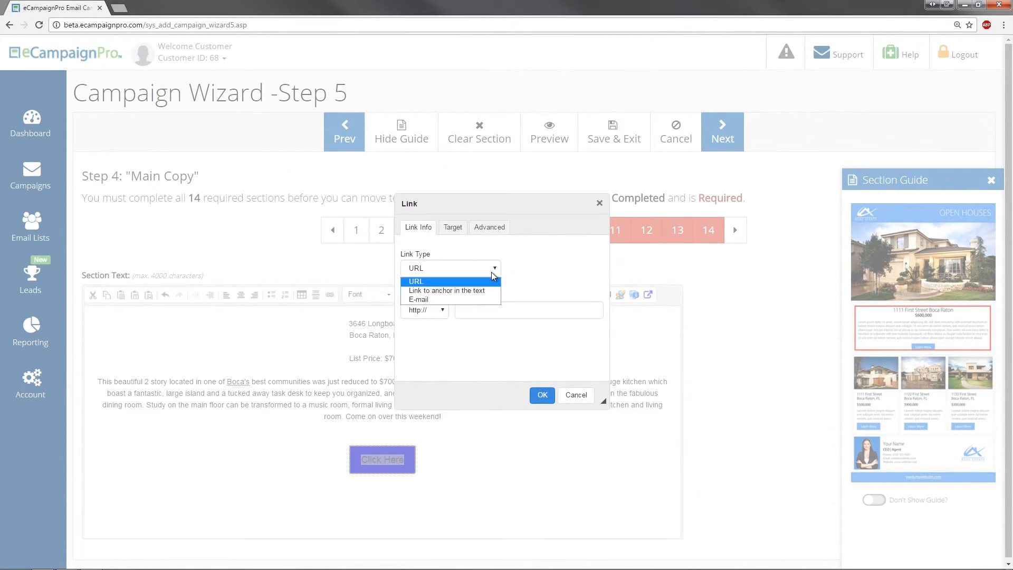
{"action": "left_click", "coordinate": [491, 272]}
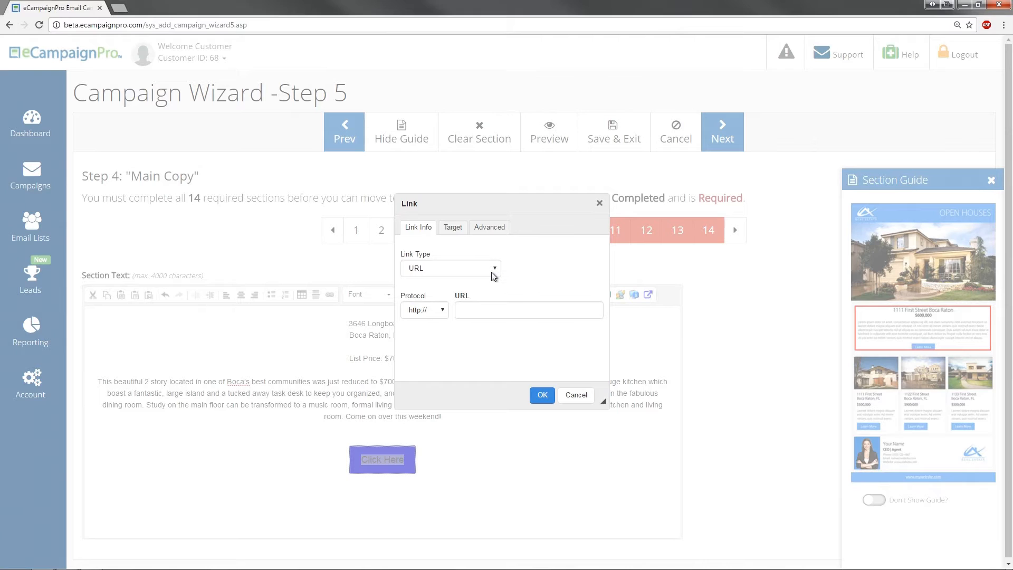
{"action": "left_click", "coordinate": [482, 307]}
{"action": "type", "text": "ww"}
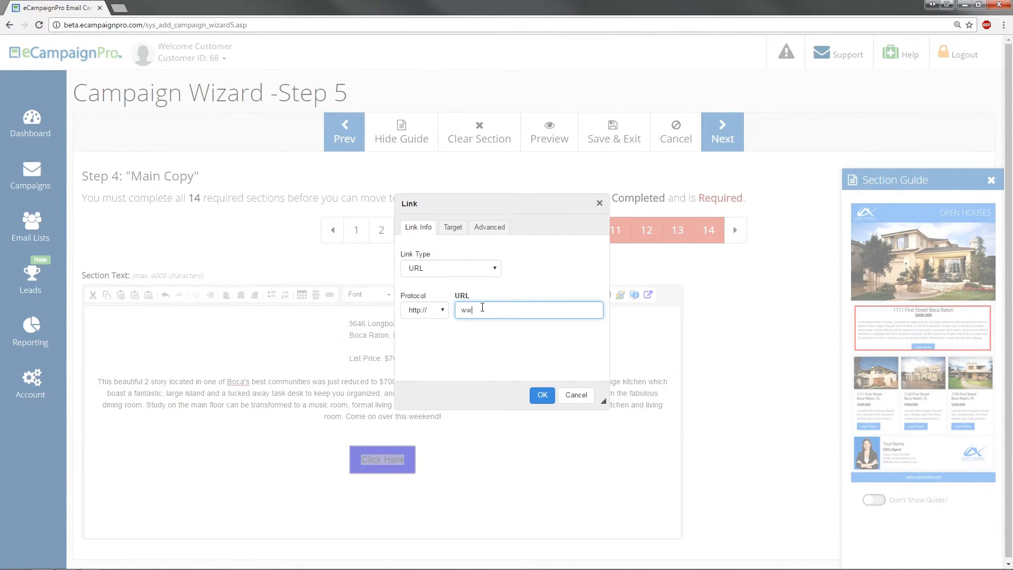
{"action": "type", "text": "w.mywebsite.com"}
{"action": "left_click", "coordinate": [537, 397]}
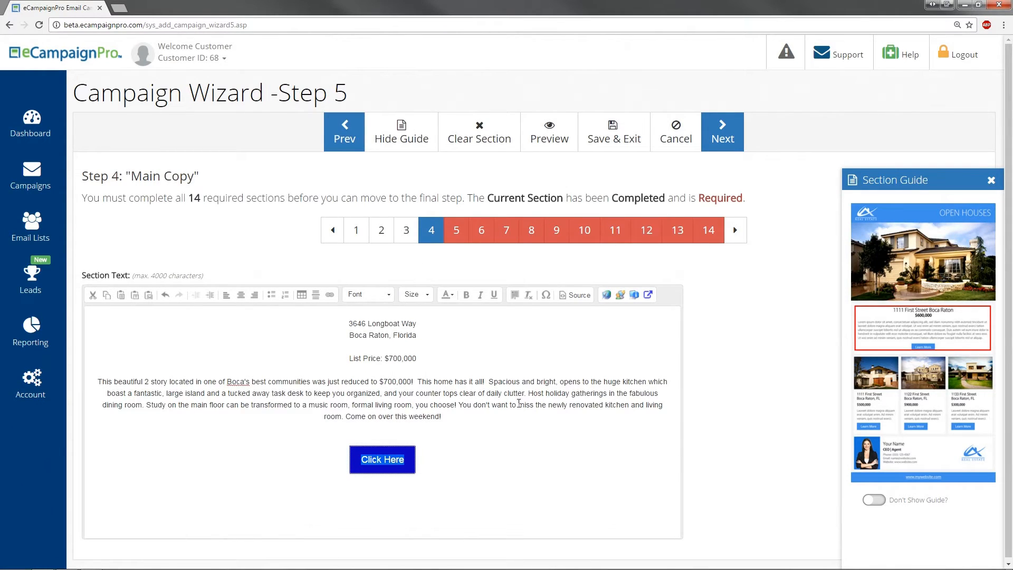
{"action": "left_click", "coordinate": [427, 463]}
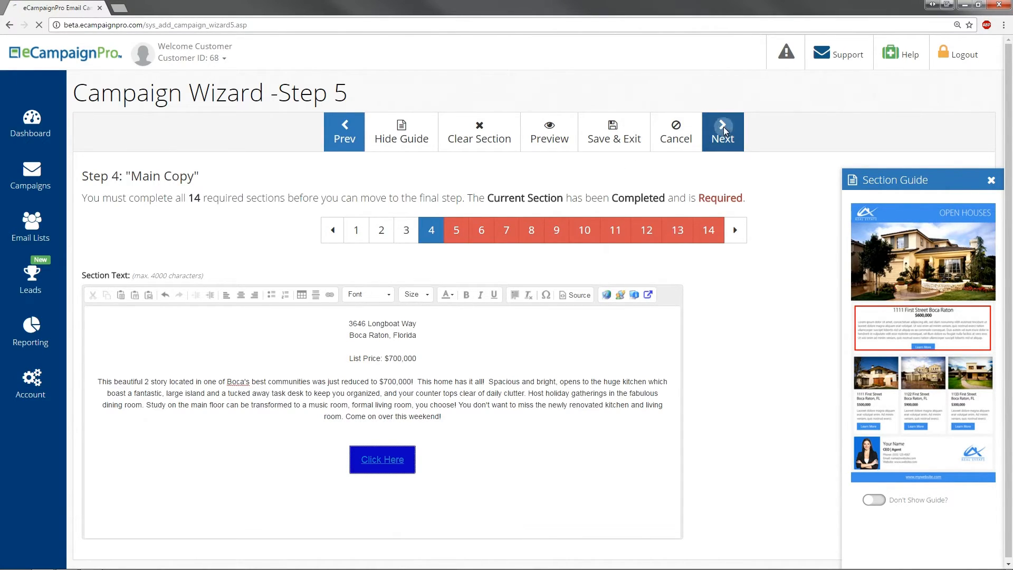
- Proceed from the template sections through the plain text version, keeping its text, to the Preview and Send page
{"action": "left_click", "coordinate": [723, 129]}
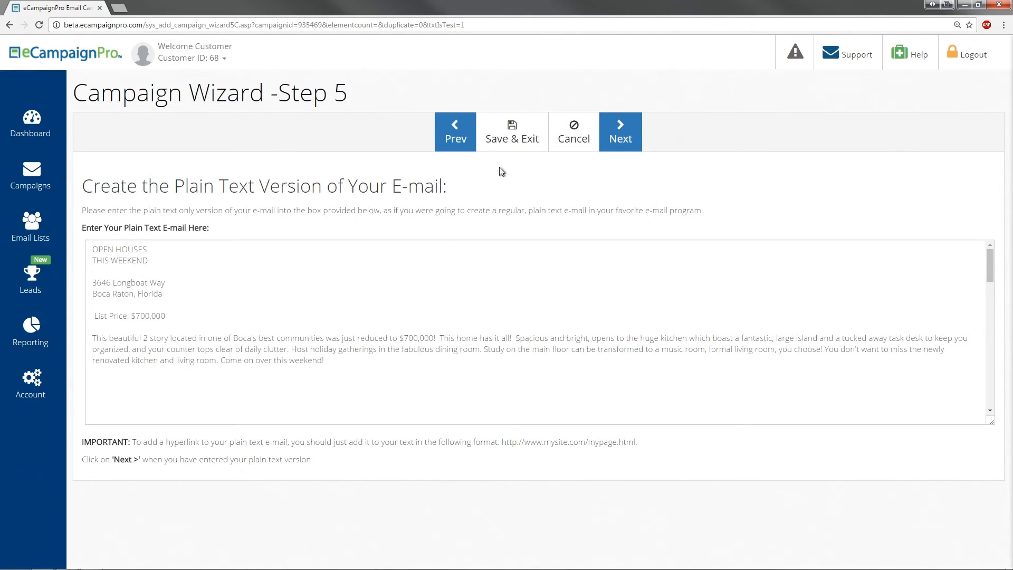
{"action": "left_click", "coordinate": [619, 131]}
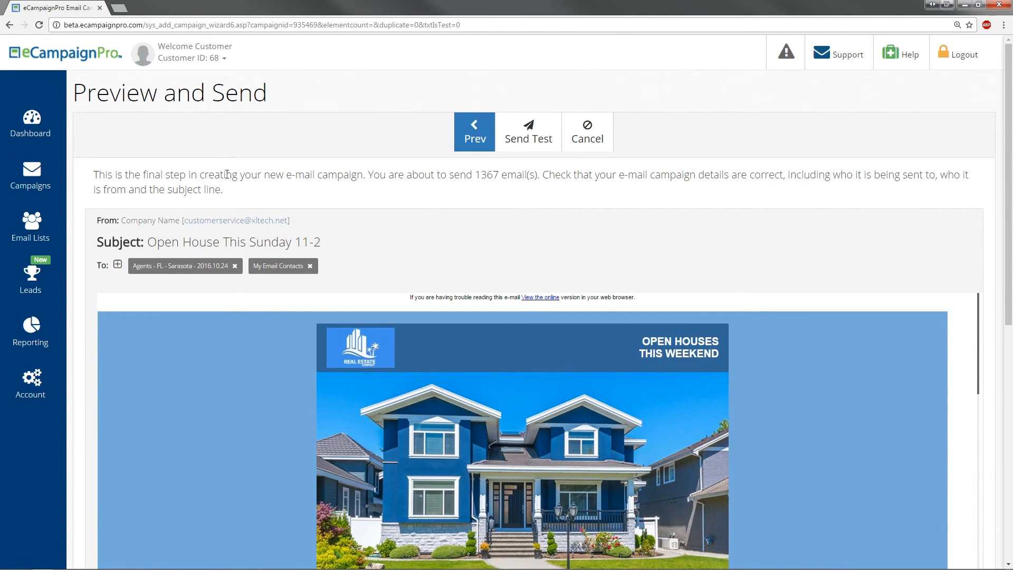
- Remove the "Agents - FL - Sarasota - 2016.10.24" category from the campaign's recipients and add it back
{"action": "left_click", "coordinate": [235, 265]}
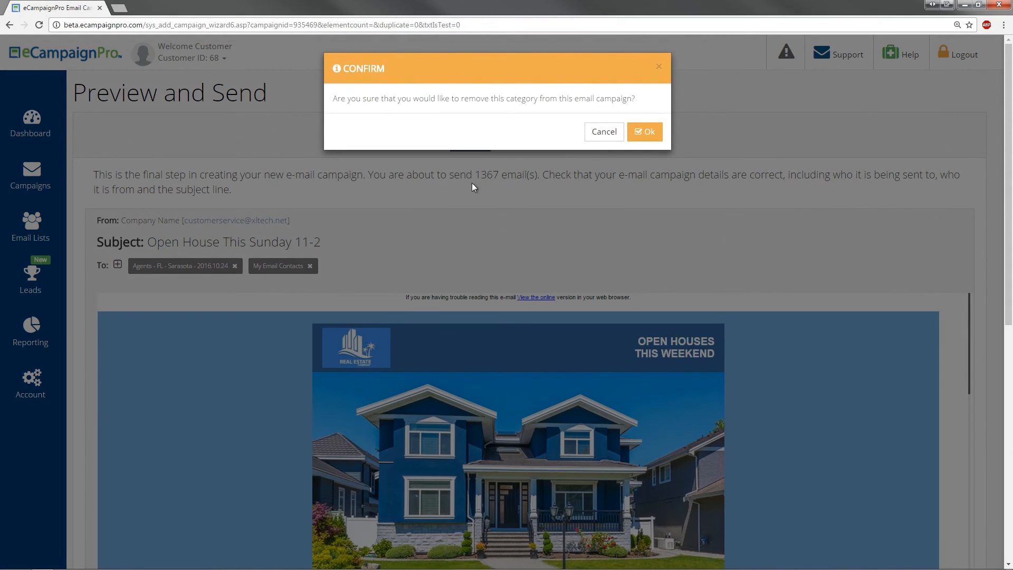
{"action": "left_click", "coordinate": [644, 132]}
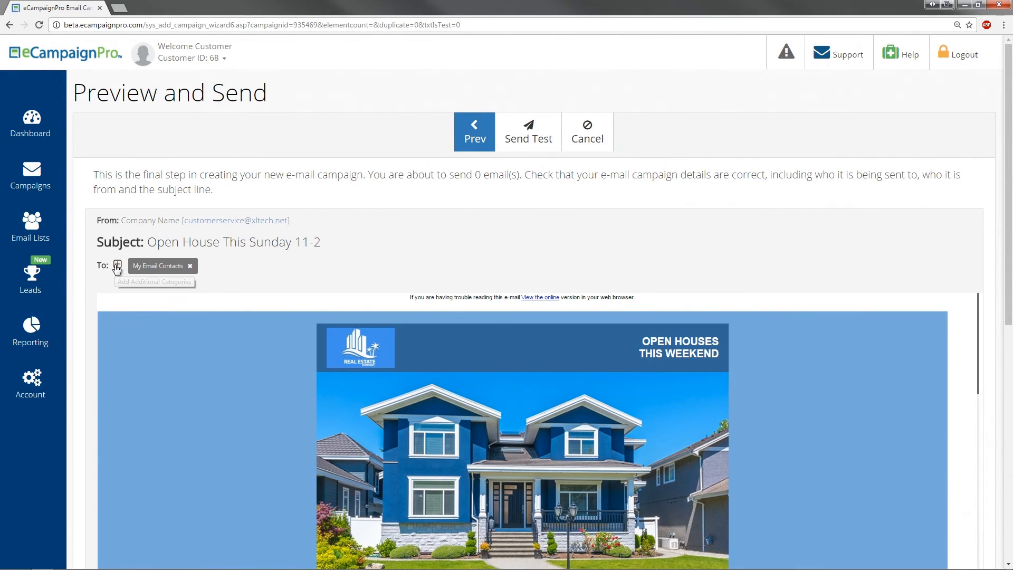
{"action": "left_click", "coordinate": [117, 266]}
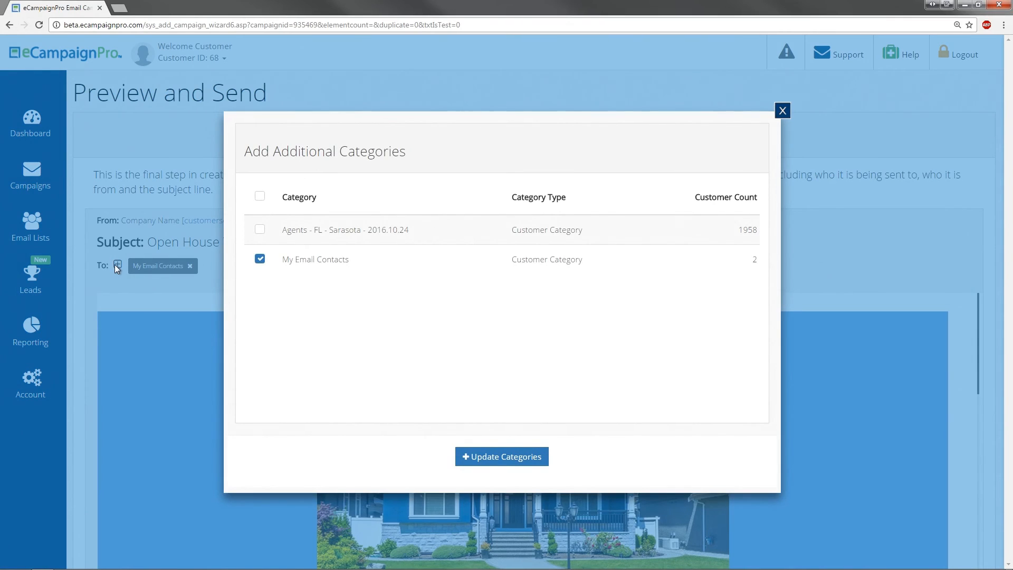
{"action": "left_click", "coordinate": [259, 230]}
{"action": "left_click", "coordinate": [499, 459]}
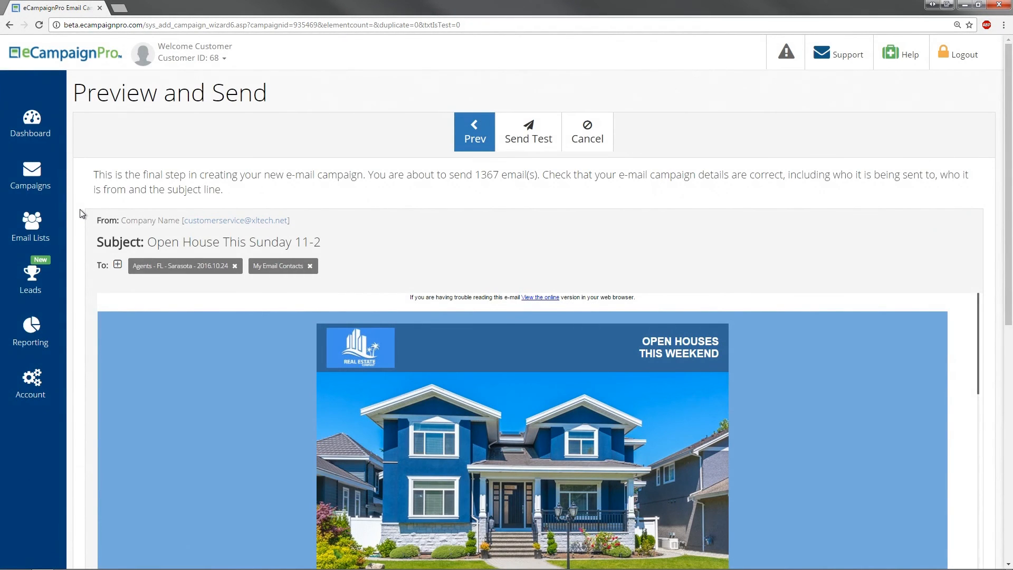
- Include the HUD logo, the Realtor logo and a disclaimer in the additional campaign options
{"action": "scroll", "coordinate": [81, 213], "scroll_direction": "down", "scroll_amount": 8}
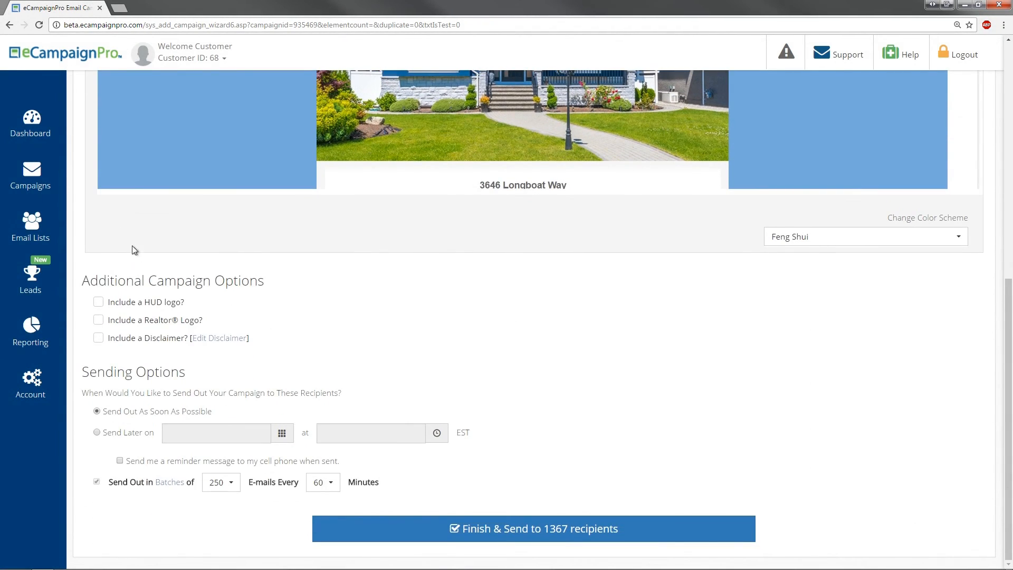
{"action": "left_click", "coordinate": [99, 303]}
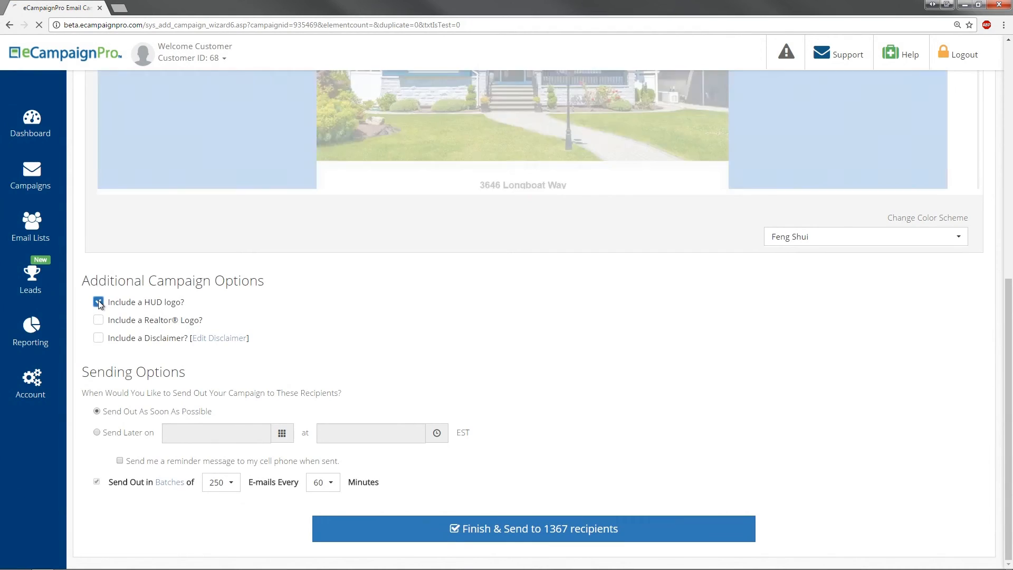
{"action": "left_click", "coordinate": [100, 320]}
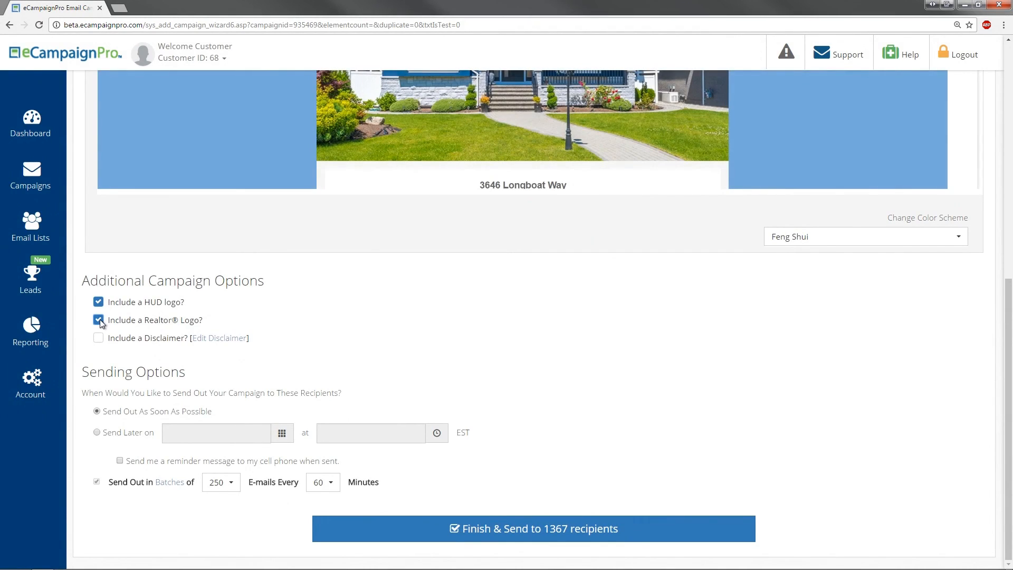
{"action": "left_click", "coordinate": [98, 338]}
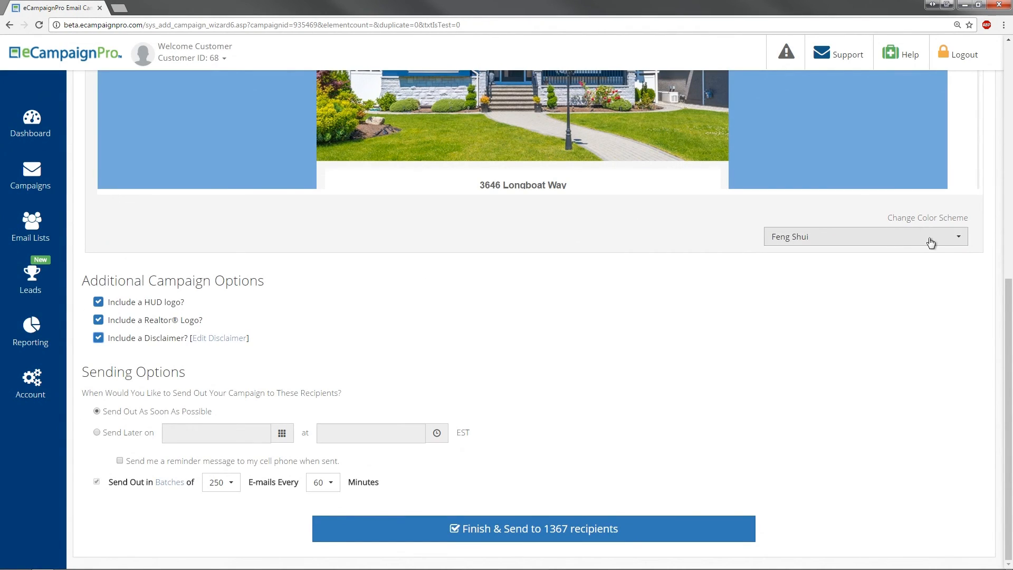
{"action": "left_click", "coordinate": [957, 240]}
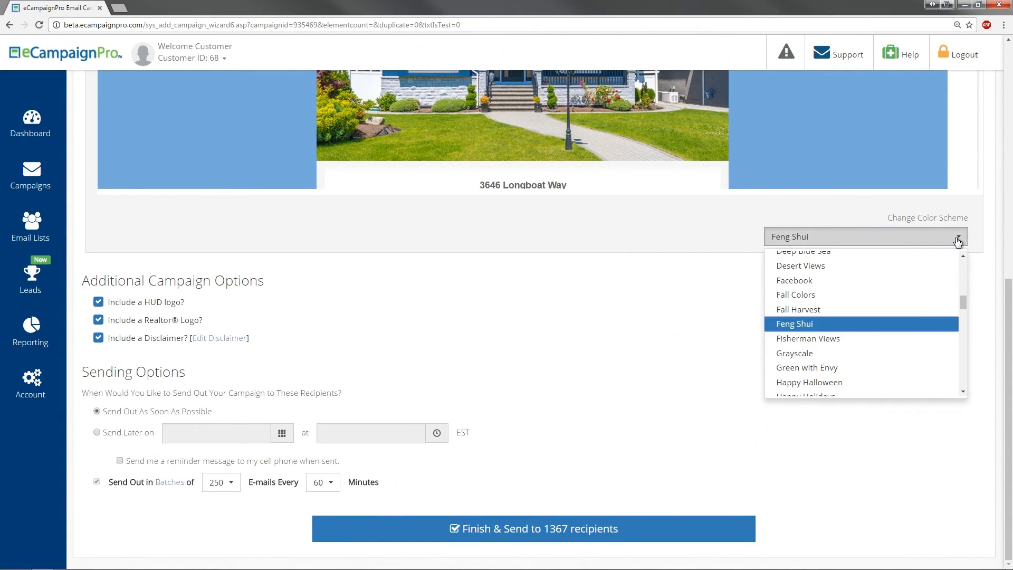
{"action": "left_click", "coordinate": [957, 240]}
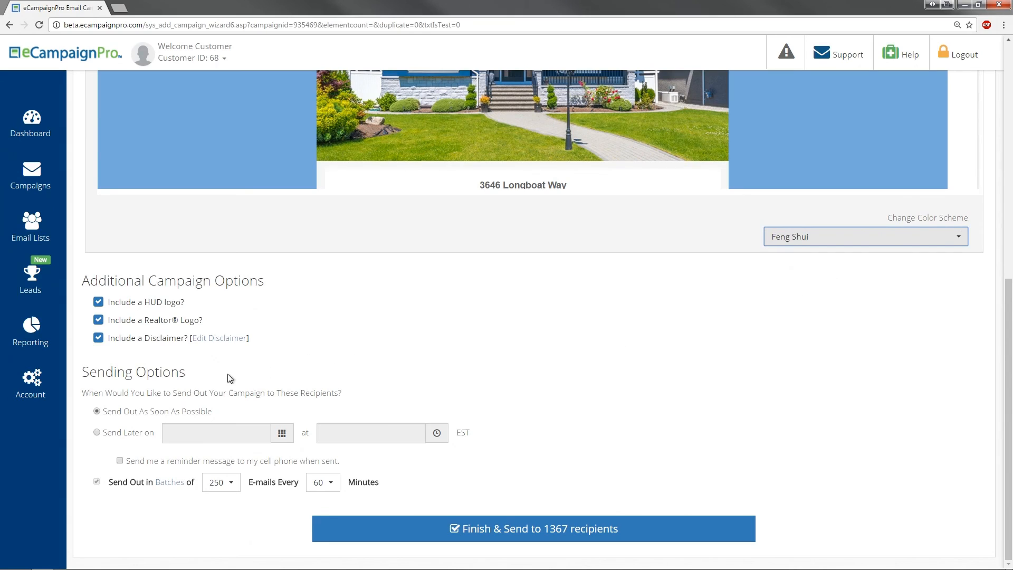
{"action": "left_click", "coordinate": [191, 378]}
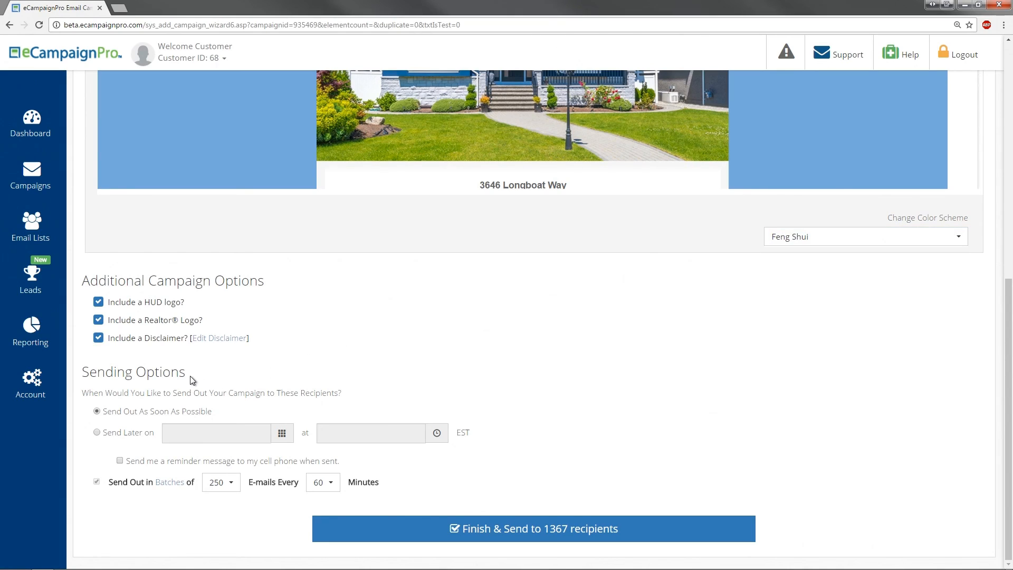
- Look at the date and time choices for sending the campaign later, and set it back to Send Out As Soon As Possible
{"action": "left_click", "coordinate": [97, 432]}
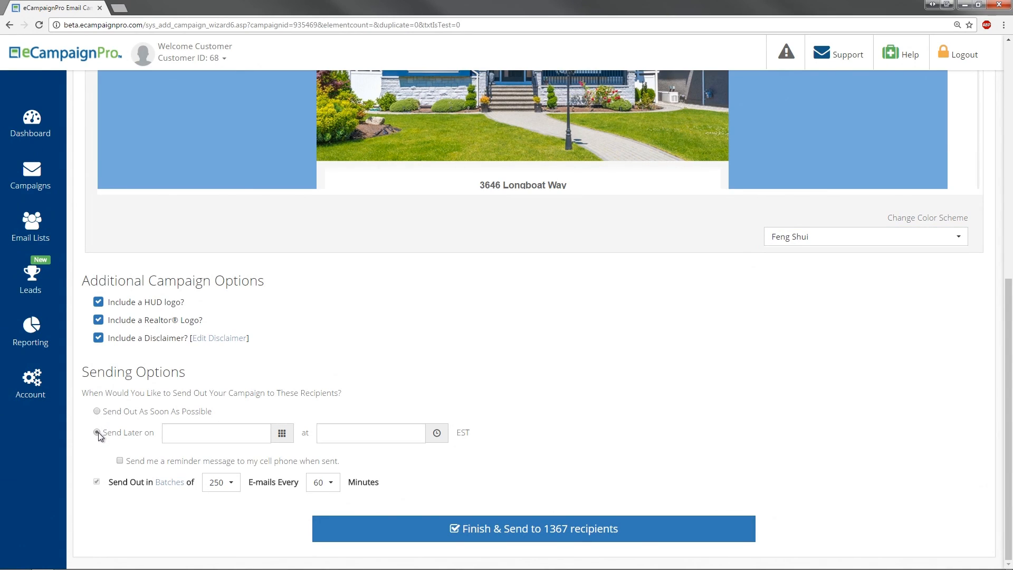
{"action": "left_click", "coordinate": [282, 436]}
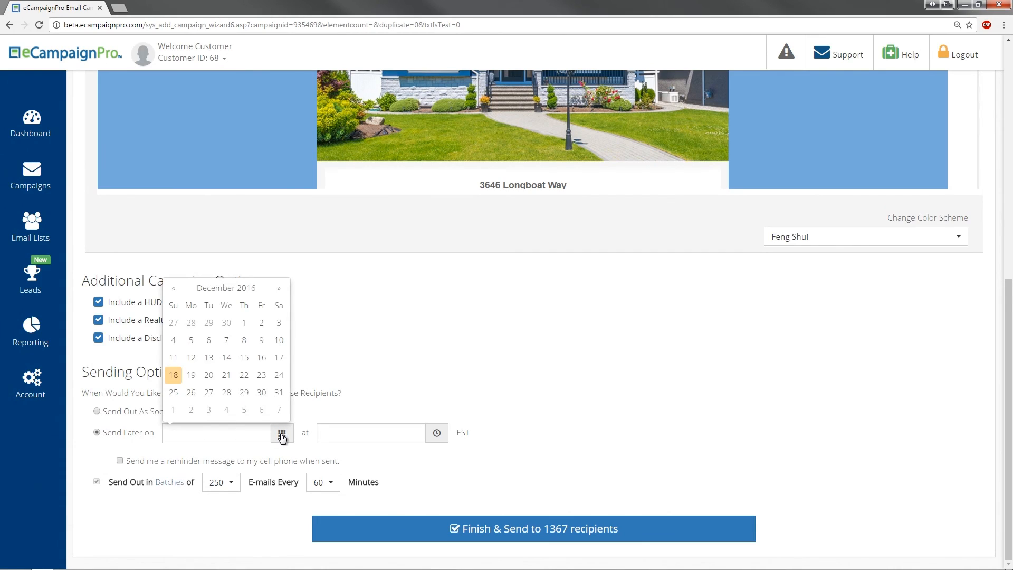
{"action": "left_click", "coordinate": [437, 433]}
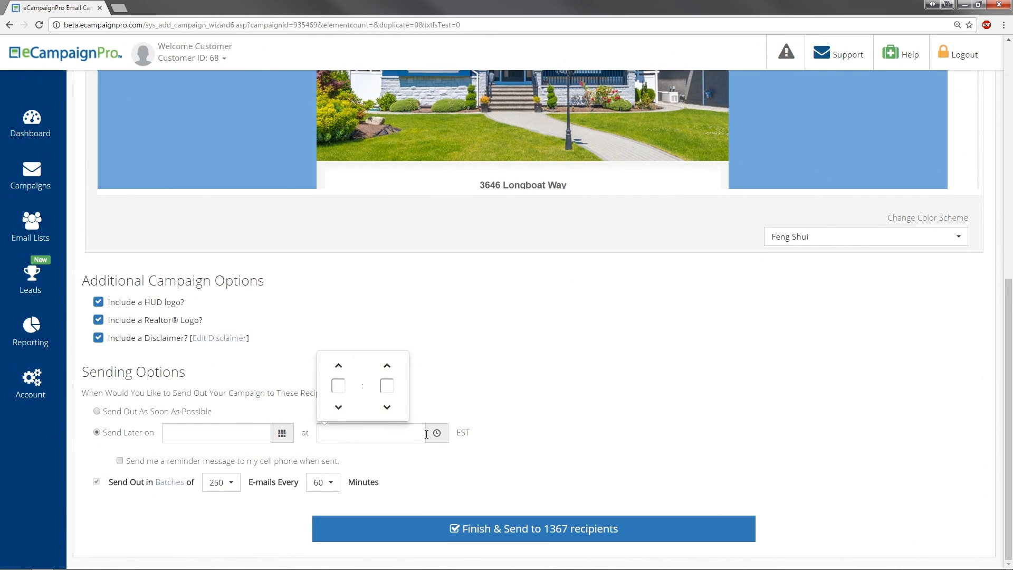
{"action": "left_click", "coordinate": [102, 412]}
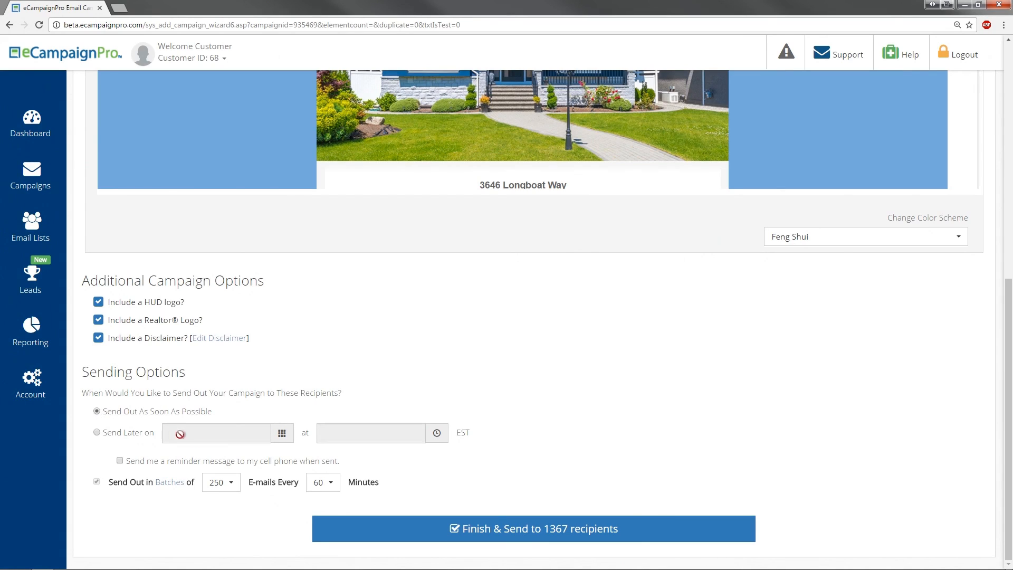